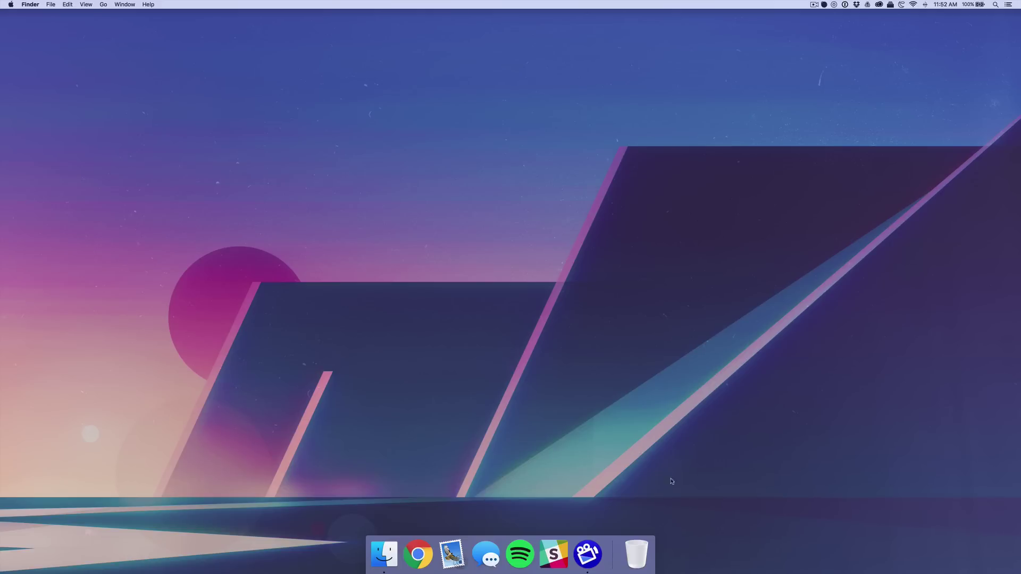
# Step: Launch Google Chrome from the Dock
pyautogui.click(414, 560)
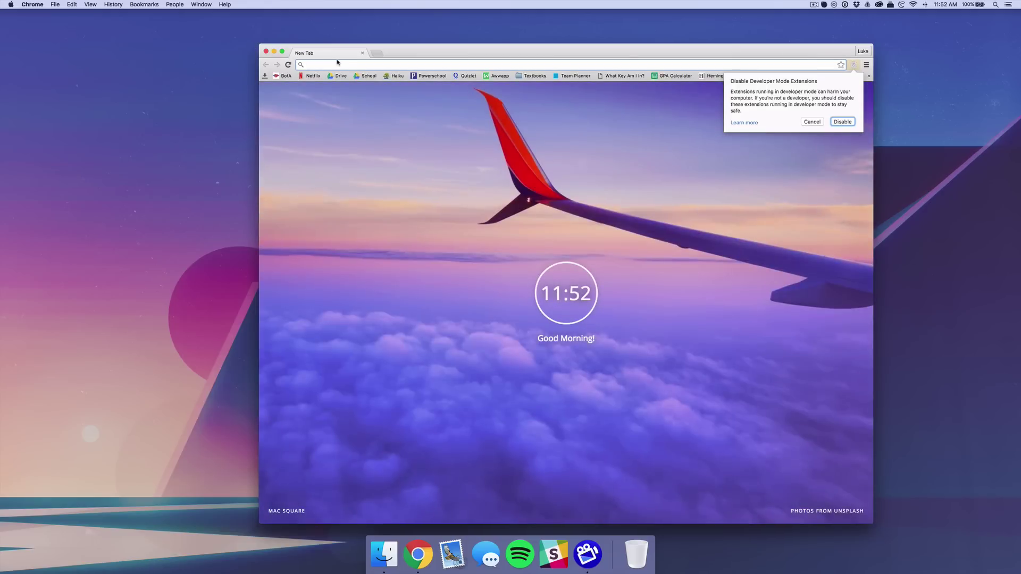
# Step: Search Google Images for 'youtube banner template'
pyautogui.click(337, 63)
pyautogui.write('youtube')
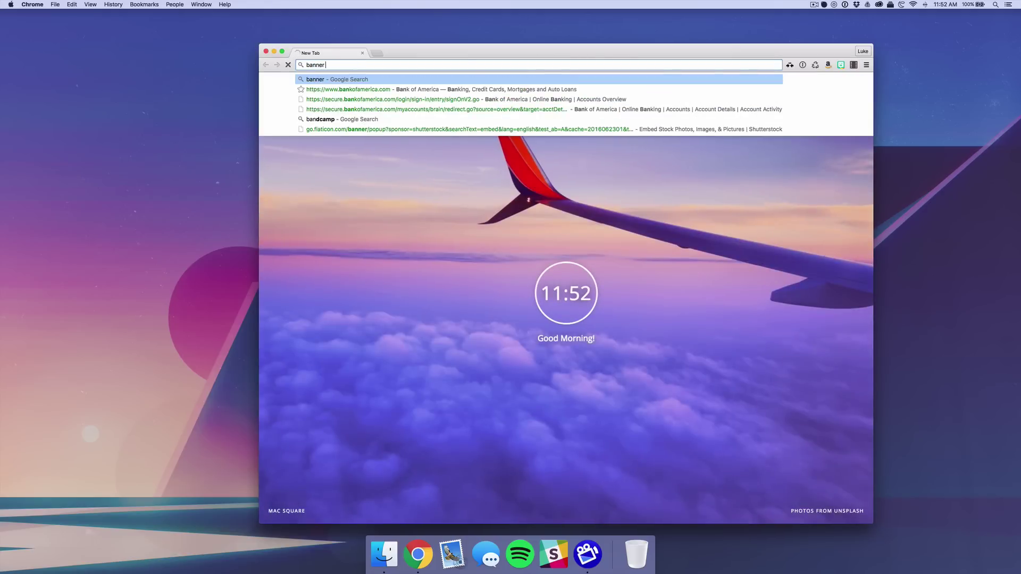
pyautogui.write(' b')
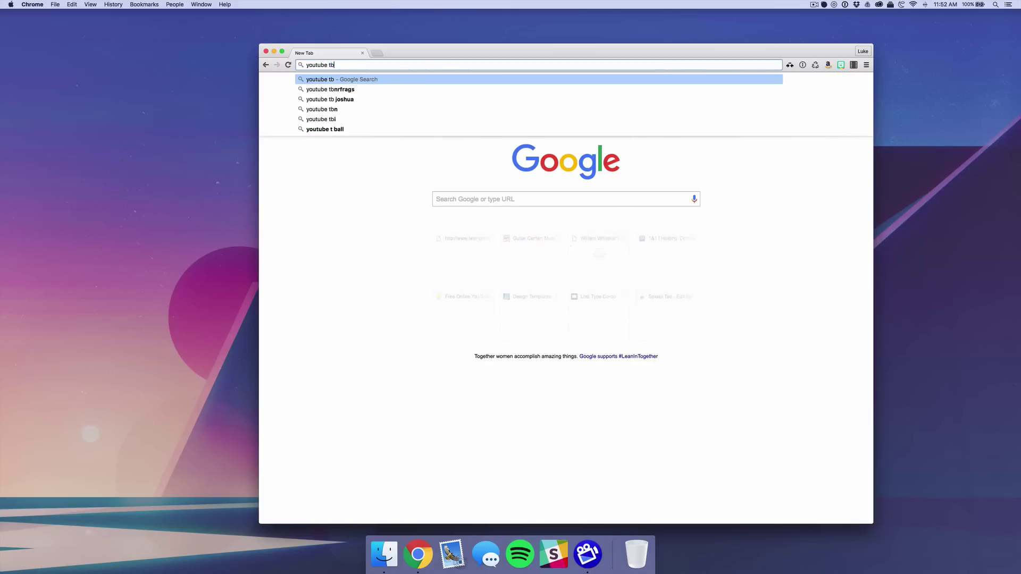
pyautogui.write('anner template')
pyautogui.press('Return')
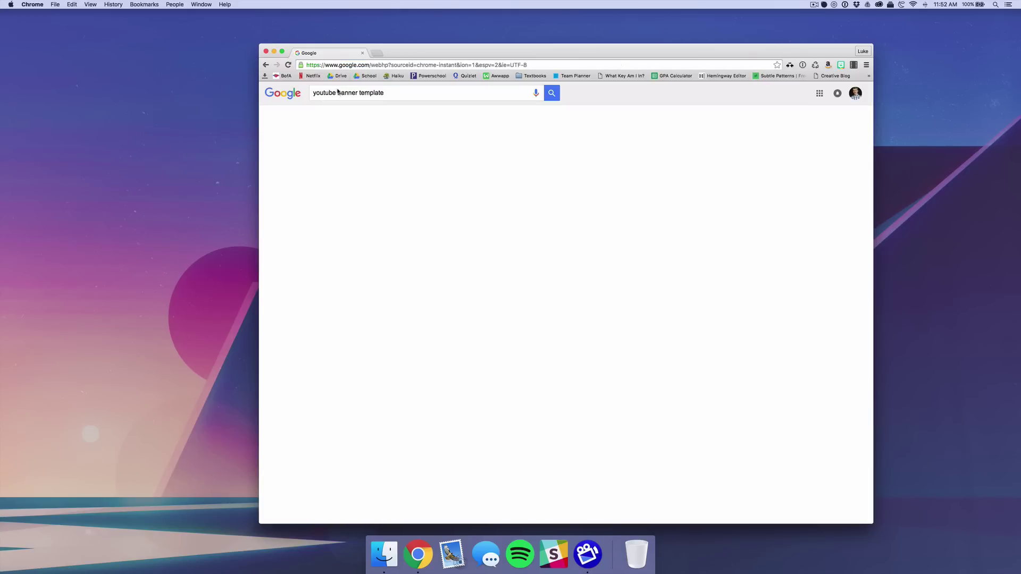
pyautogui.click(344, 122)
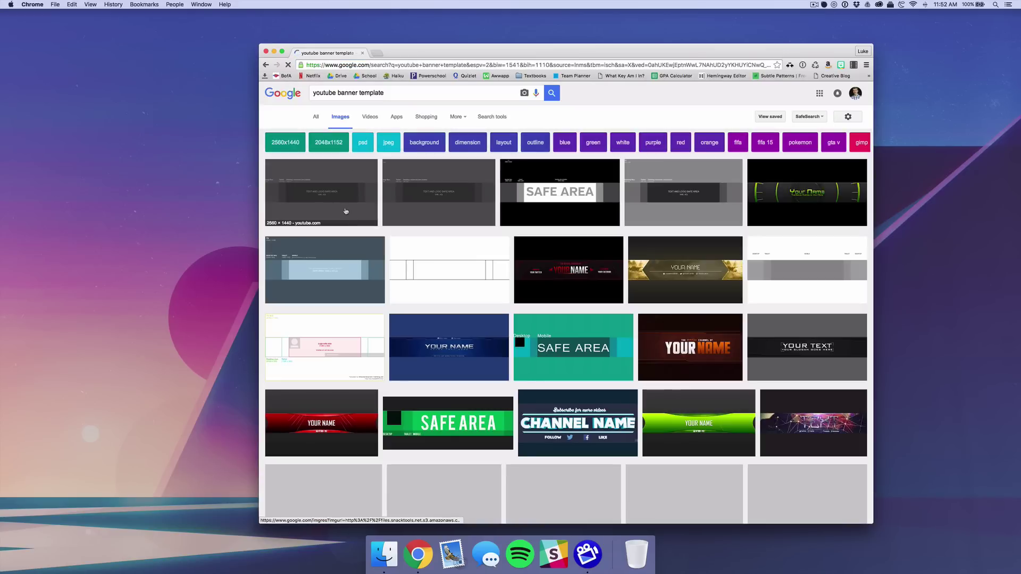
# Step: Save the first banner template image to the desktop and close the browser window
pyautogui.click(346, 214)
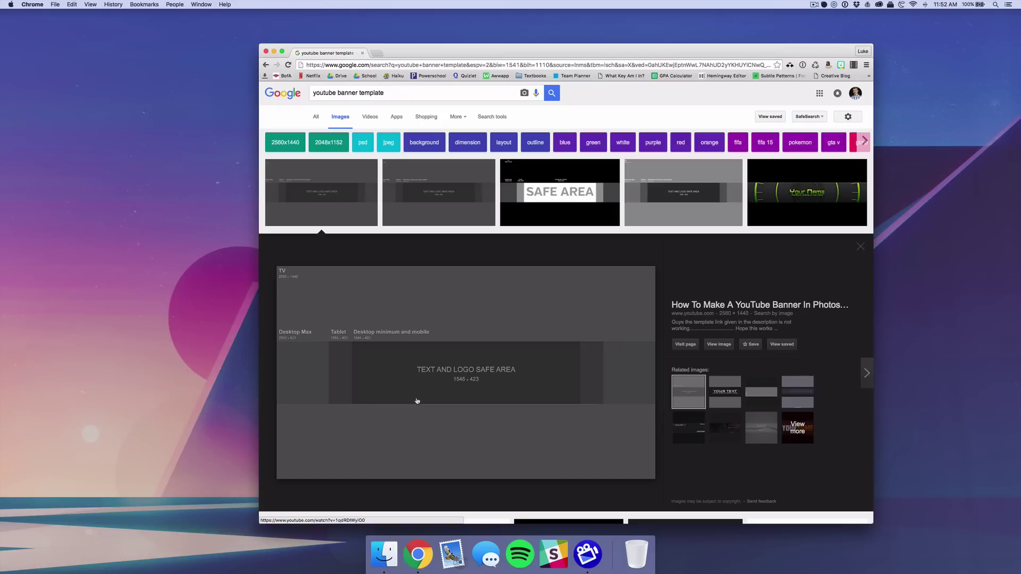
pyautogui.moveTo(407, 375); pyautogui.dragTo(966, 304)
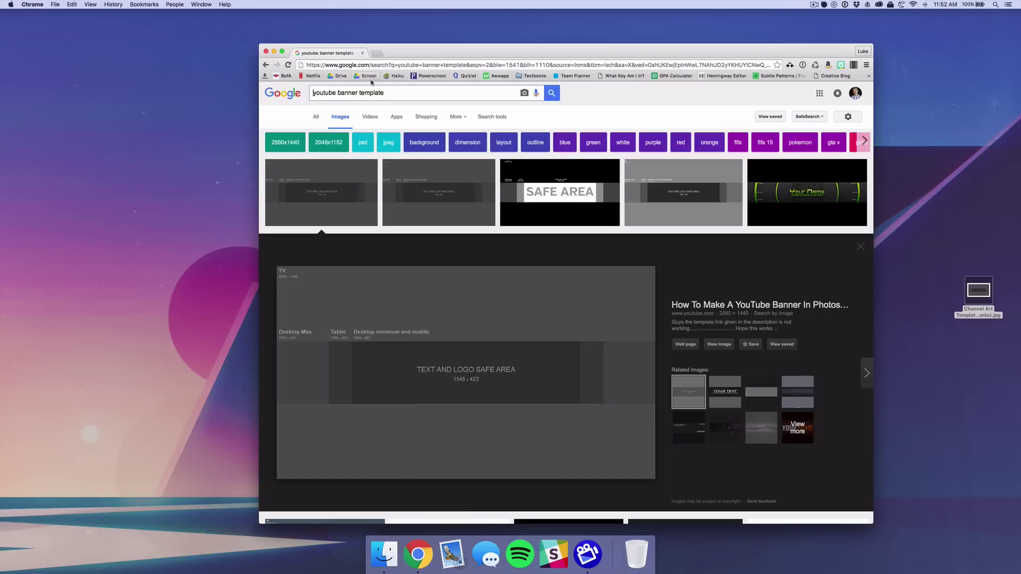
pyautogui.click(265, 51)
# Step: Launch Adobe Photoshop CC 2015 through Spotlight search
pyautogui.press('super+space')
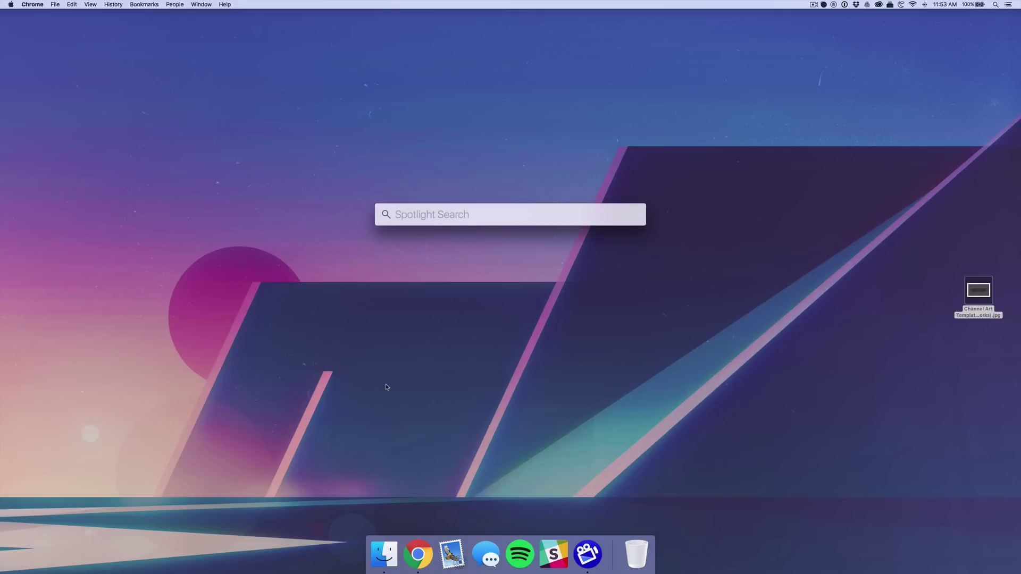
pyautogui.write('photoshop')
pyautogui.press('Return')
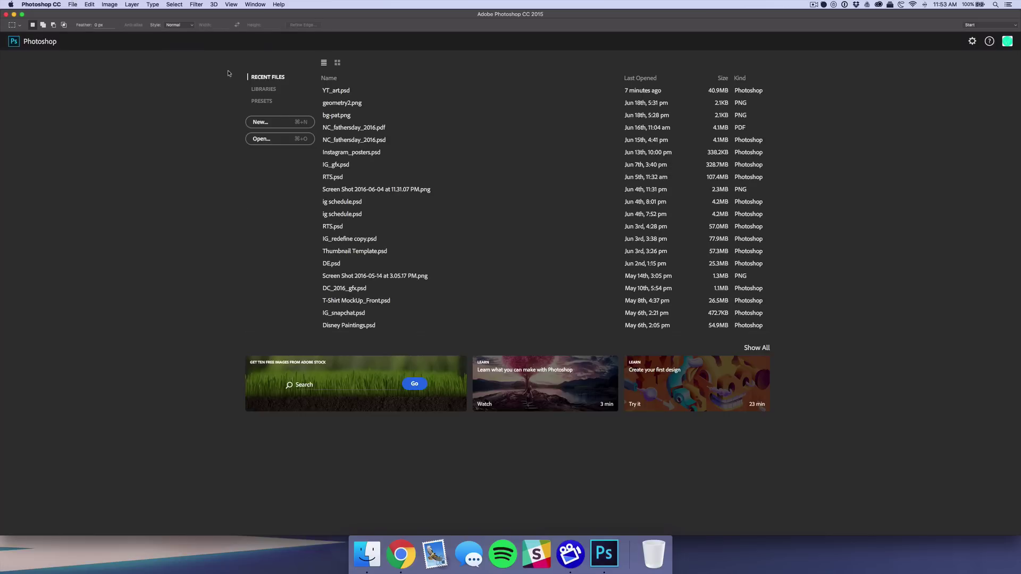
# Step: Create a new 2560 × 1440 px, 72 ppi document and bring up a Finder window
pyautogui.click(279, 121)
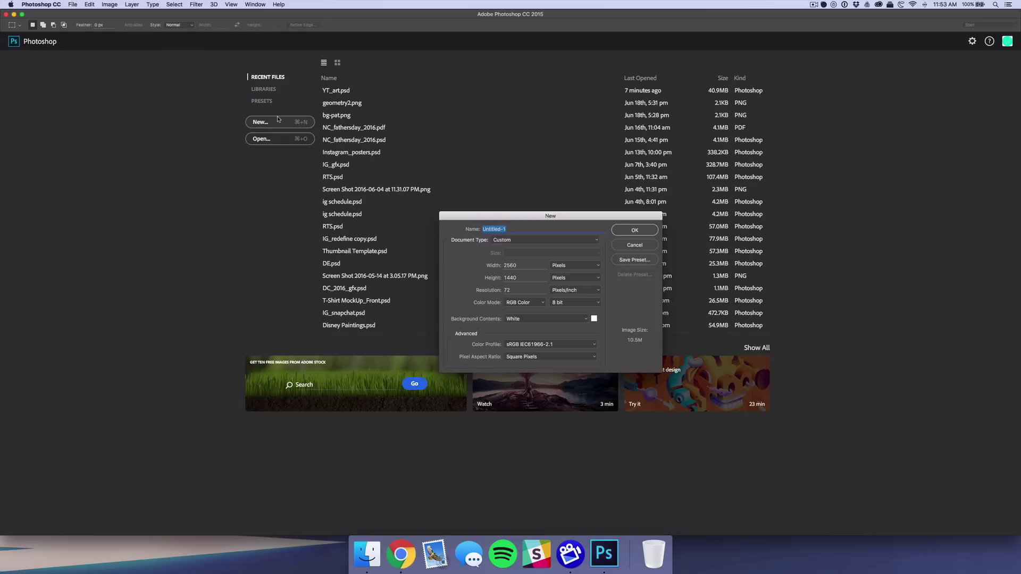
pyautogui.click(635, 229)
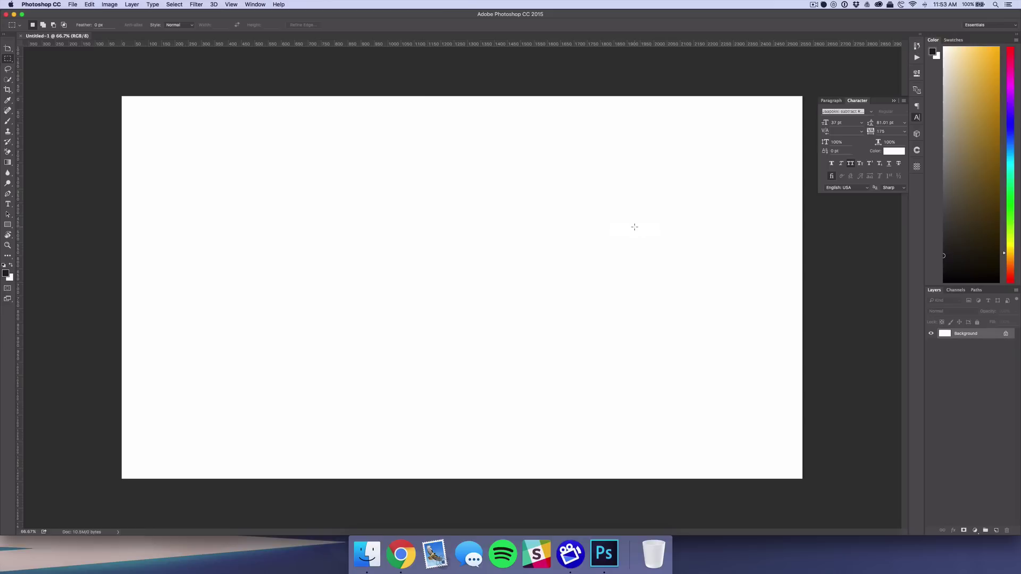
pyautogui.click(367, 554)
# Step: Place the desktop banner template into the document and view it at 100%
pyautogui.click(185, 419)
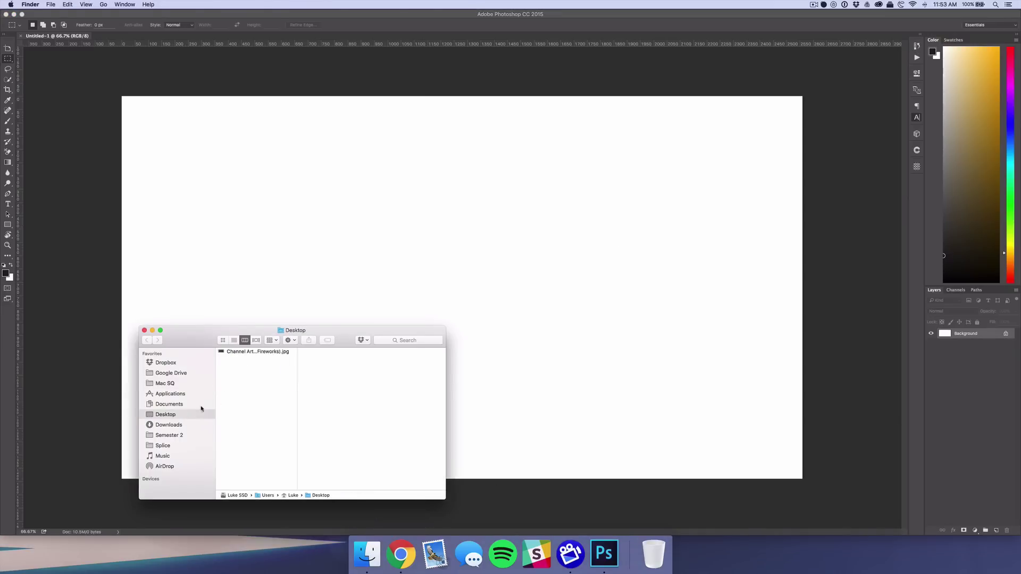
pyautogui.click(606, 308)
pyautogui.moveTo(606, 308); pyautogui.dragTo(608, 308)
pyautogui.press('Return')
pyautogui.press('super+1')
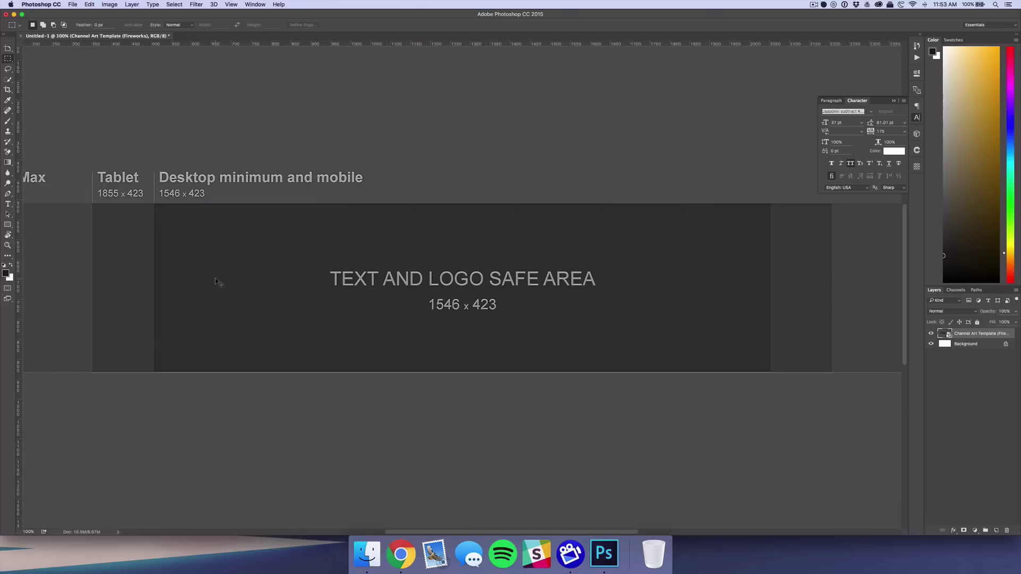
pyautogui.moveTo(150, 235); pyautogui.dragTo(350, 266)
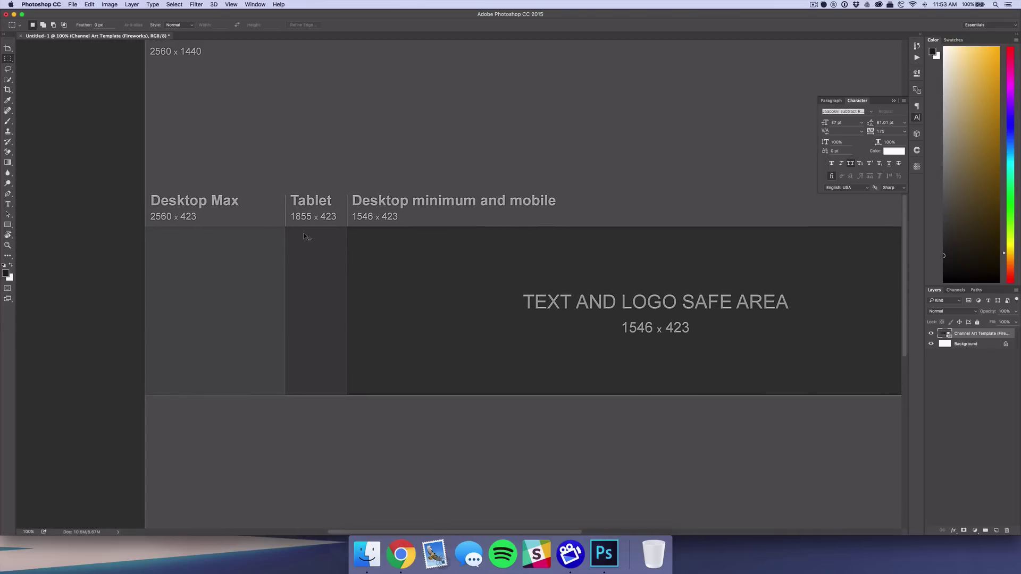
# Step: Show rulers and add vertical guides at the safe area's and Tablet area's left edges
pyautogui.press('super+r')
pyautogui.click(231, 4)
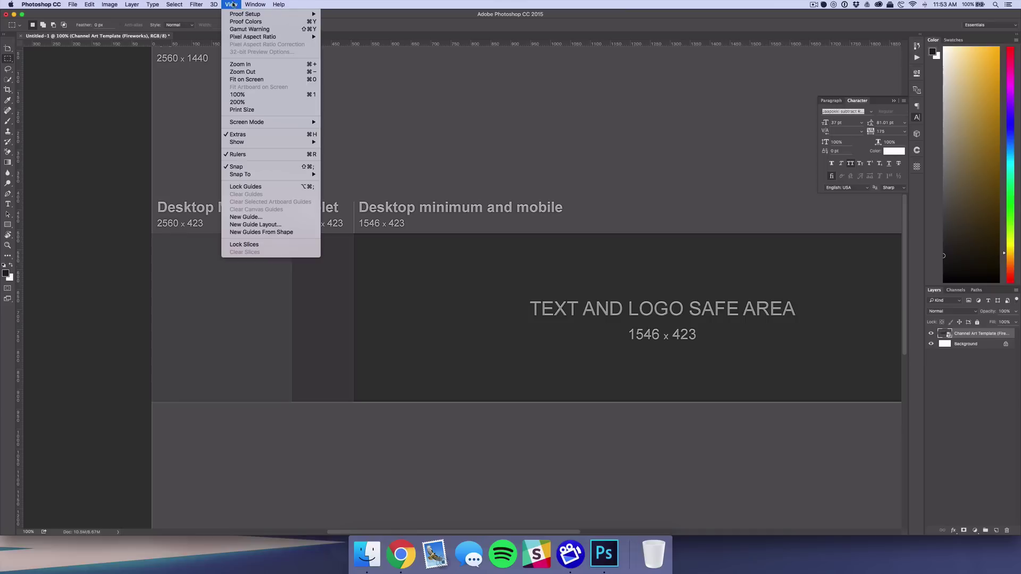
pyautogui.click(176, 181)
pyautogui.press('super+equal')
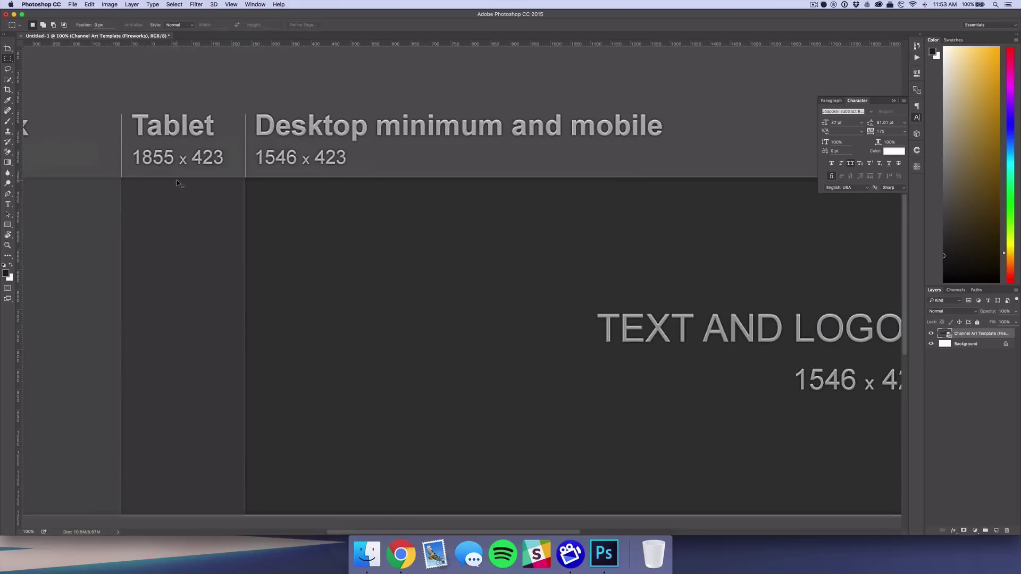
pyautogui.hscroll(-5, 190, 212)
pyautogui.moveTo(18, 199); pyautogui.dragTo(371, 258)
pyautogui.moveTo(15, 227); pyautogui.dragTo(248, 223)
# Step: Add guides at the right edges and safe-area top, then delete the template layer
pyautogui.hscroll(10, 710, 249)
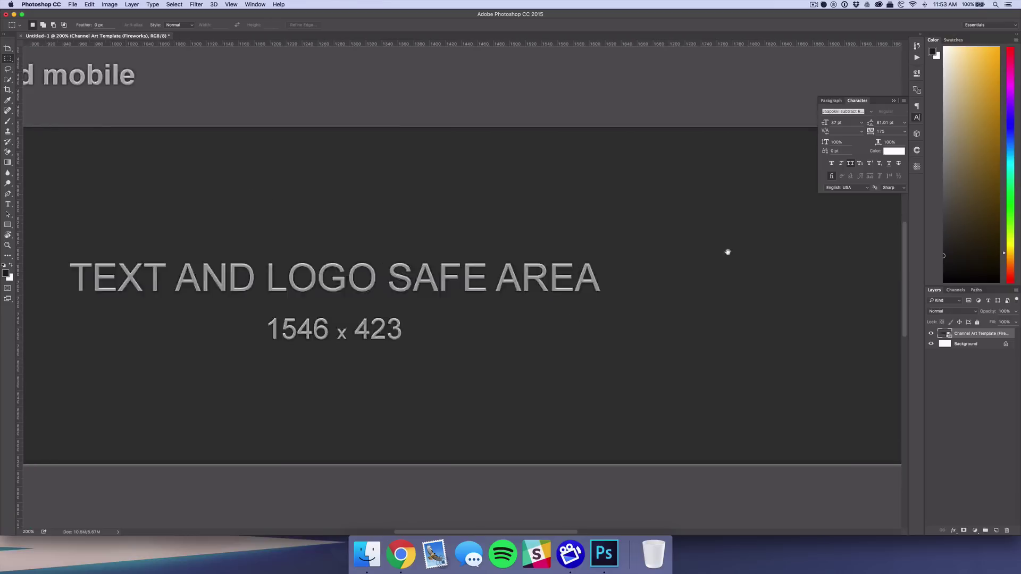
pyautogui.hscroll(15, 481, 238)
pyautogui.moveTo(16, 219); pyautogui.dragTo(553, 220)
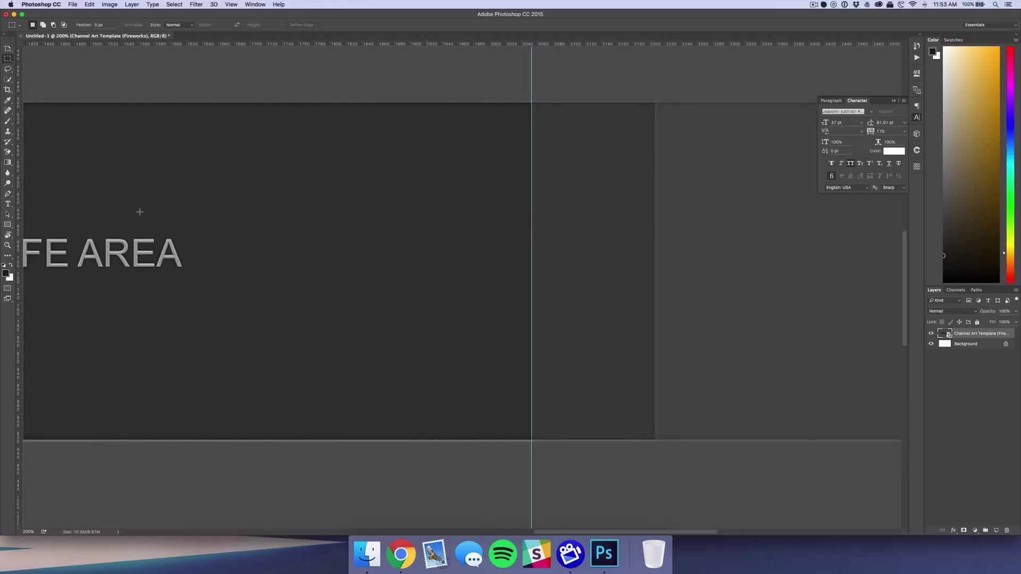
pyautogui.moveTo(19, 226); pyautogui.dragTo(654, 221)
pyautogui.moveTo(330, 45); pyautogui.dragTo(322, 440)
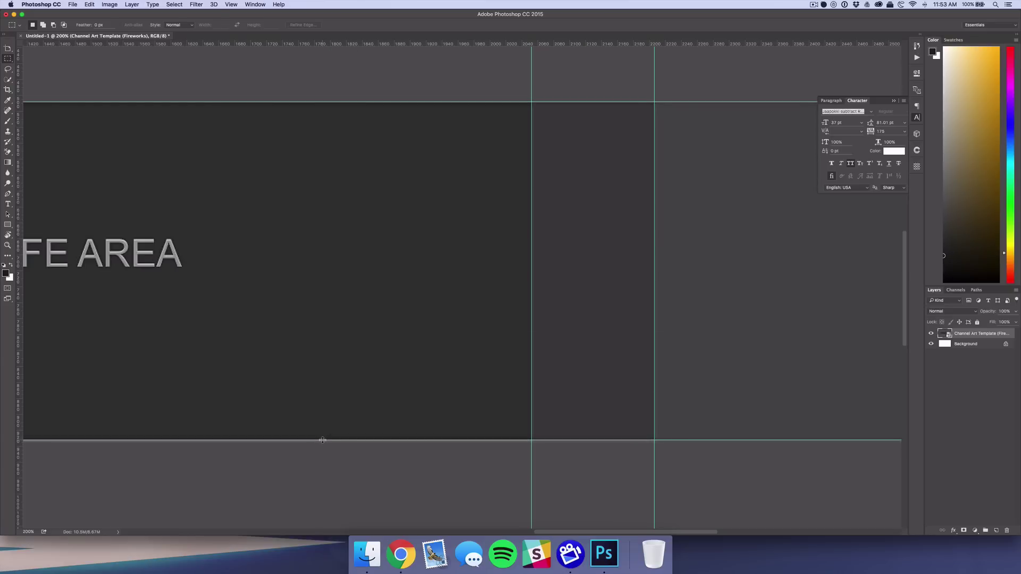
pyautogui.press('super+0')
pyautogui.press('BackSpace')
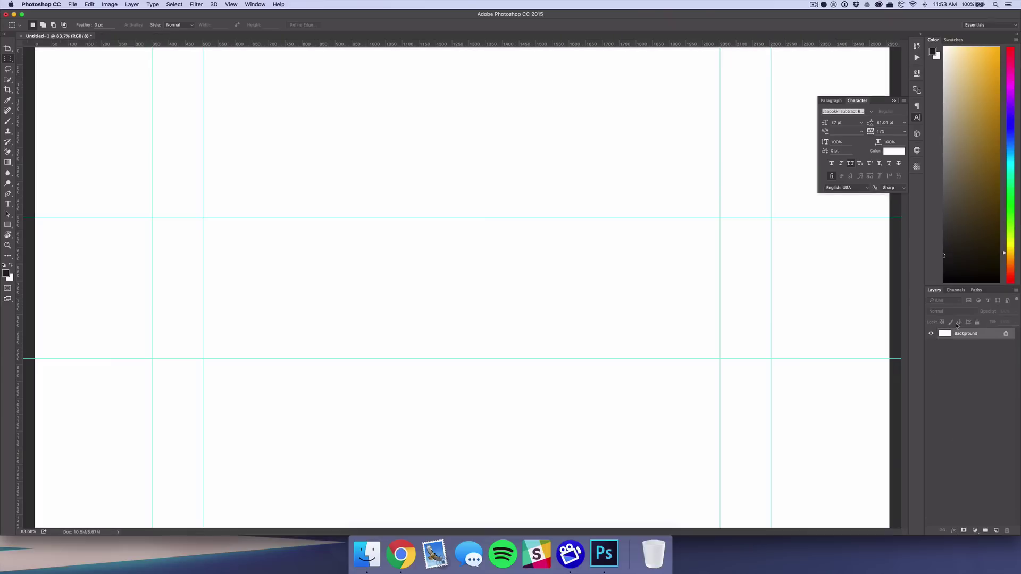
# Step: Zoom out to show the full guided canvas and bring up the Layer menu
pyautogui.press('super+minus')
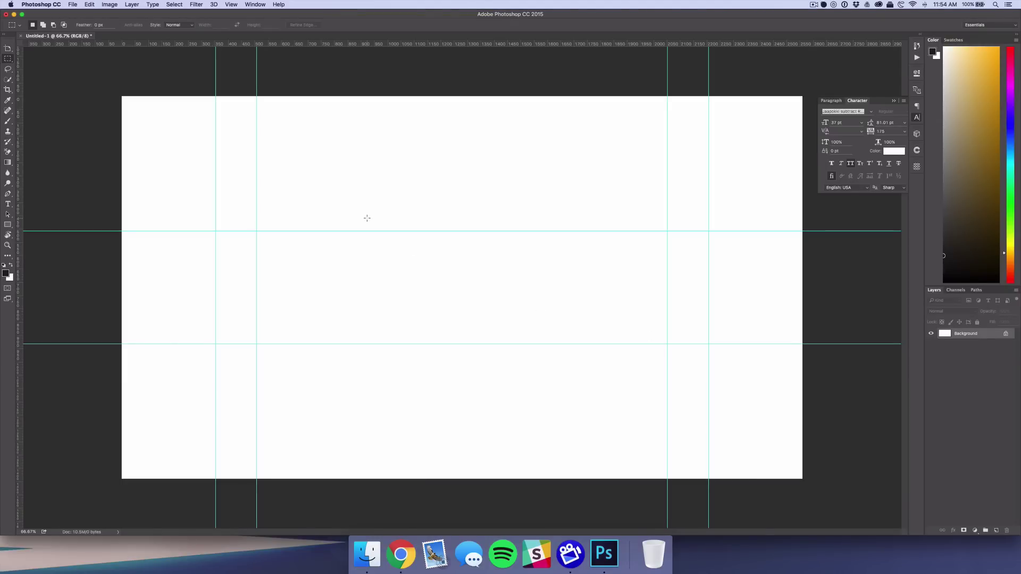
pyautogui.click(138, 5)
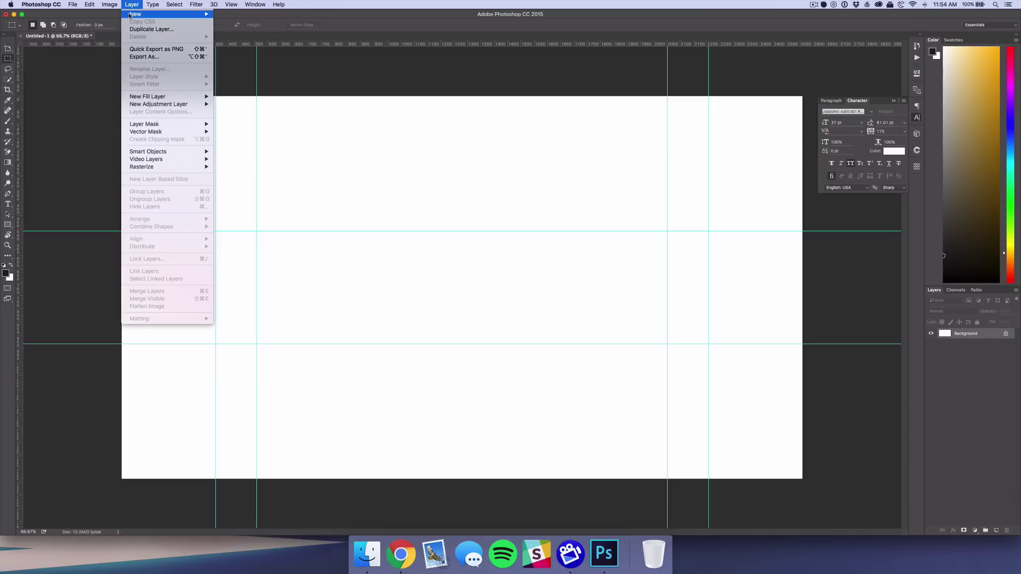
# Step: Convert the document's layers into an artboard named 'Banner'
pyautogui.moveTo(129, 15)
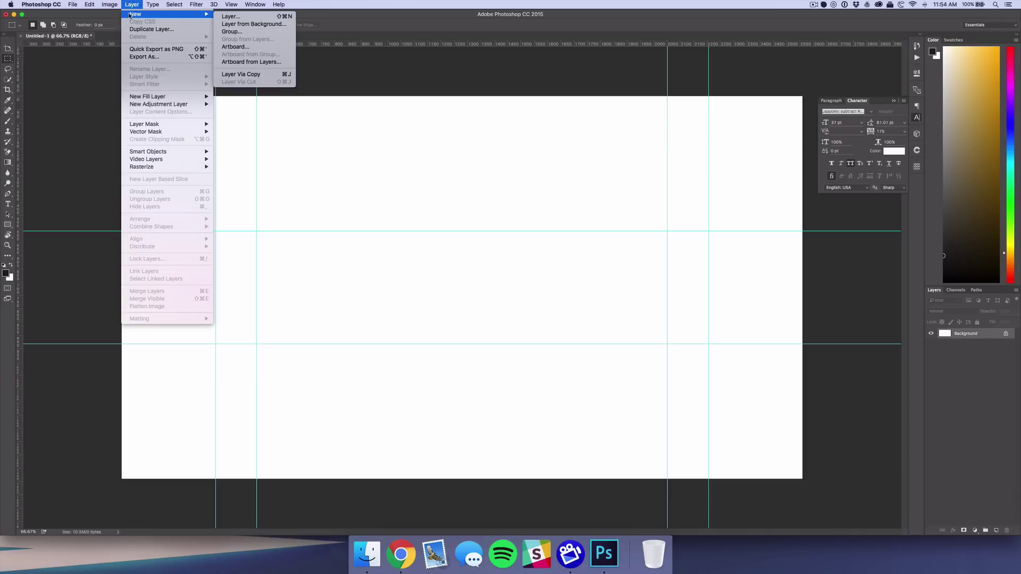
pyautogui.click(251, 62)
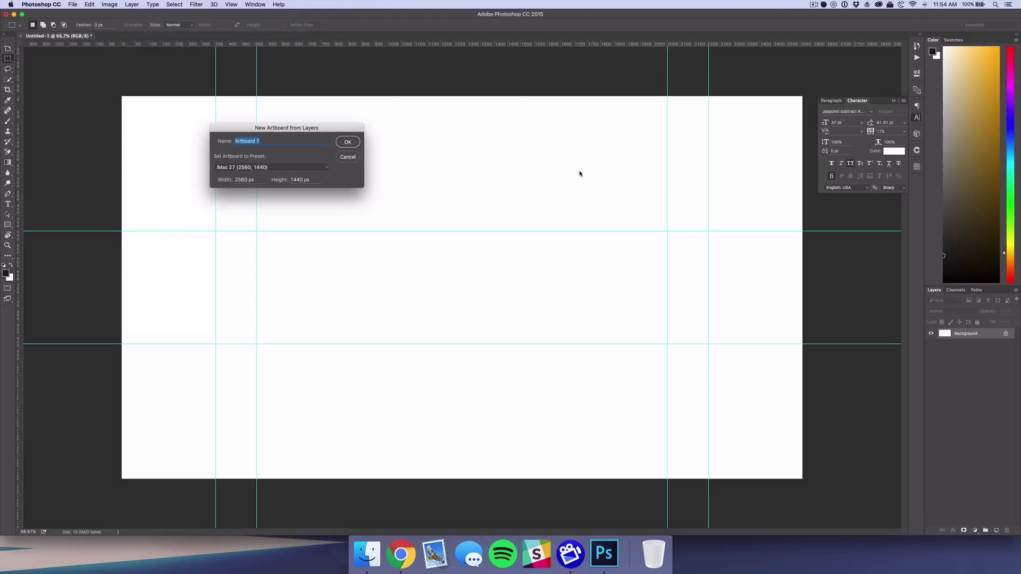
pyautogui.write('Banner')
pyautogui.click(348, 142)
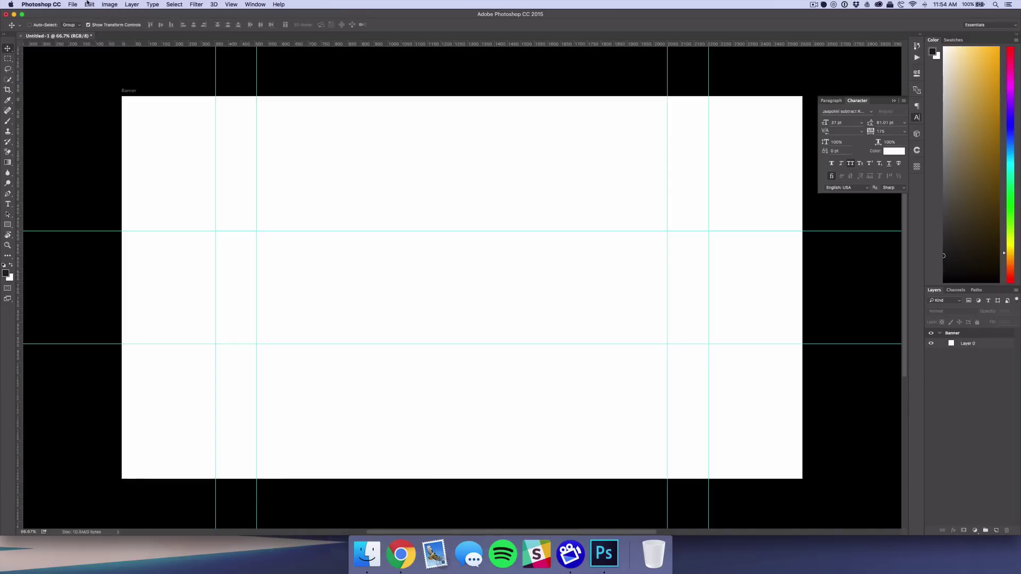
pyautogui.click(109, 4)
# Step: Create a new 512 × 512 px artboard named 'Avatar'
pyautogui.moveTo(139, 14)
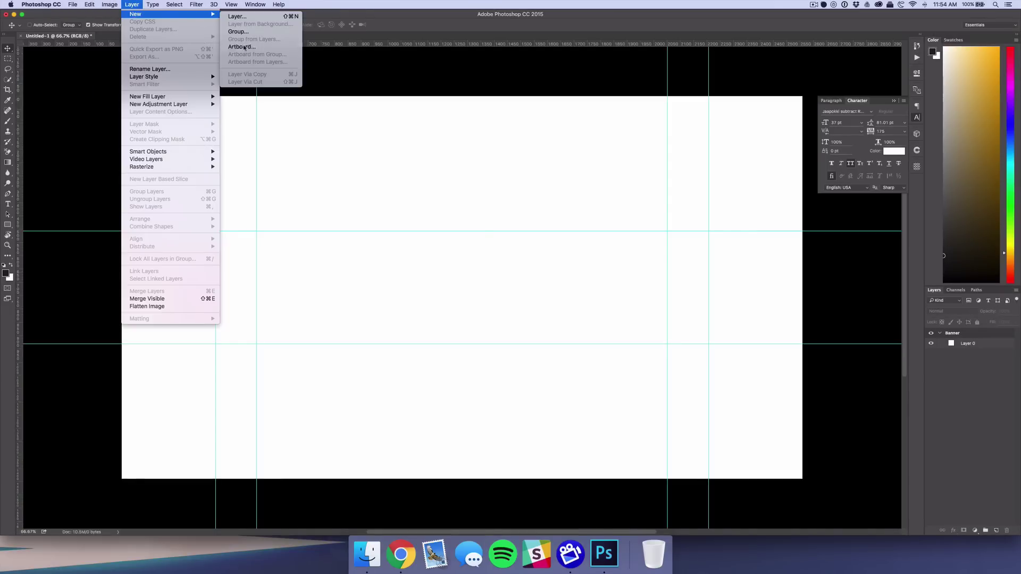
pyautogui.click(249, 46)
pyautogui.doubleClick(239, 180)
pyautogui.write('512')
pyautogui.press('BackSpace')
pyautogui.press('BackSpace')
pyautogui.write('12')
pyautogui.press('Tab')
pyautogui.write('512')
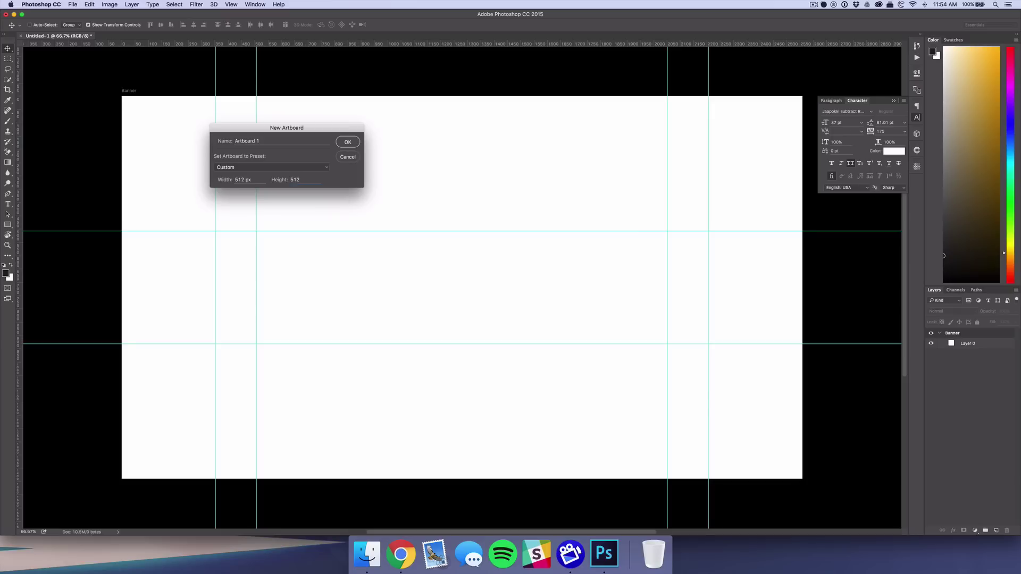
pyautogui.press('Tab')
pyautogui.write('Avater')
pyautogui.press('Return')
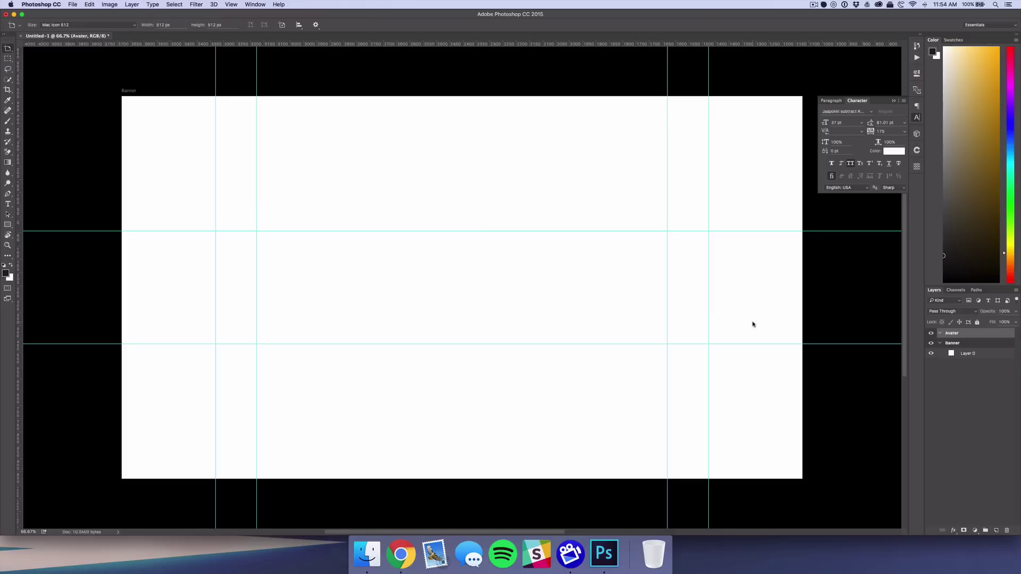
# Step: Zoom the artboards to 50% and clear the layer selection
pyautogui.click(968, 420)
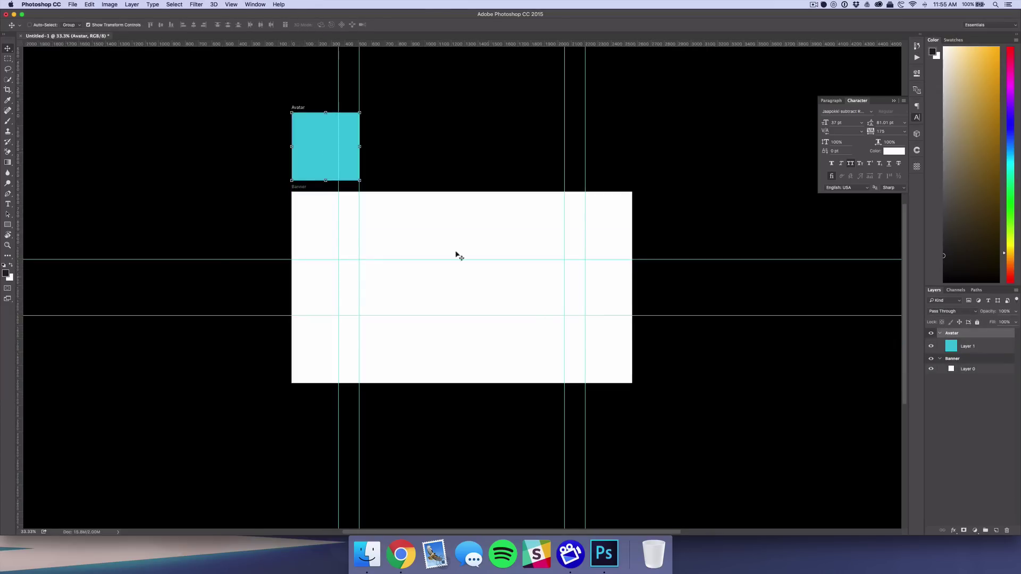
pyautogui.scroll(3, 454, 255)
pyautogui.hscroll(-1, 455, 255)
pyautogui.press('super+equal')
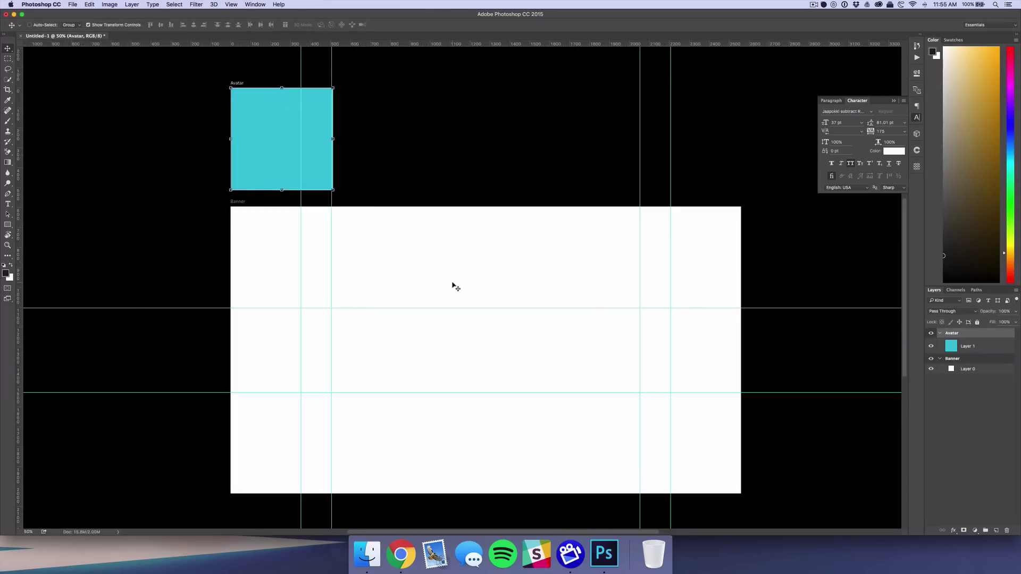
pyautogui.click(951, 404)
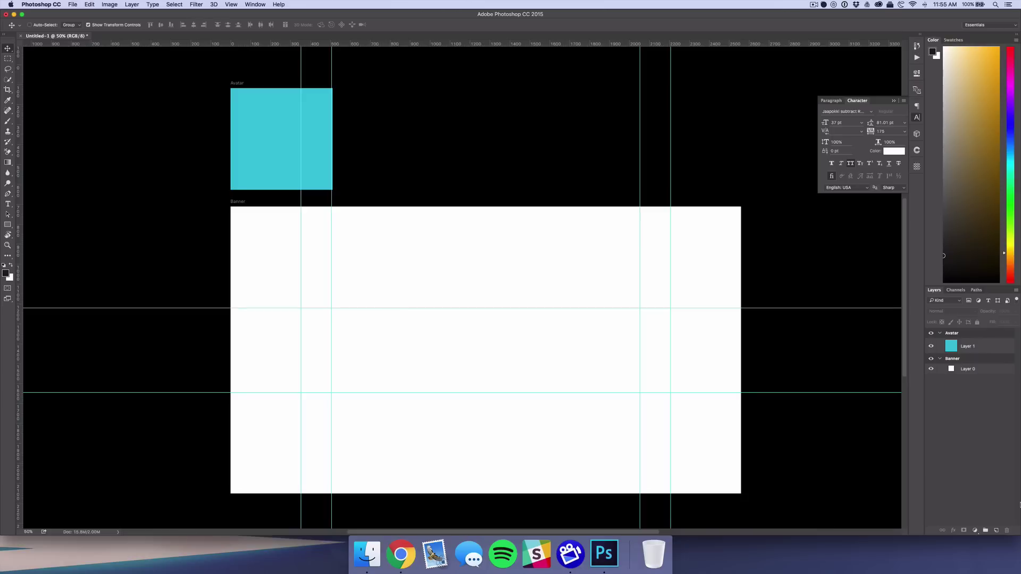
pyautogui.click(401, 554)
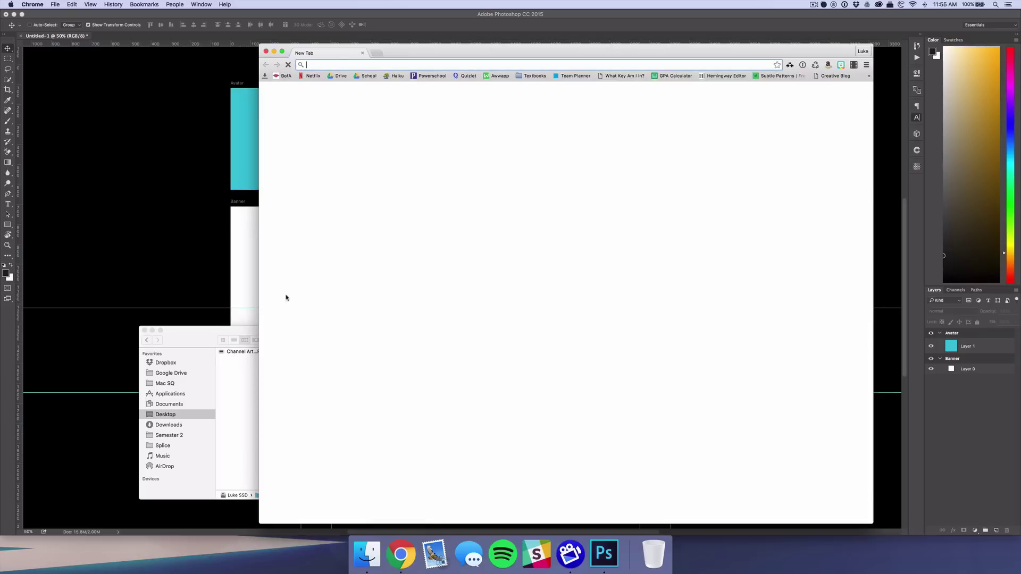
# Step: Go to unsplash.com and search for 'galaxy' photos
pyautogui.write('unsplash.com')
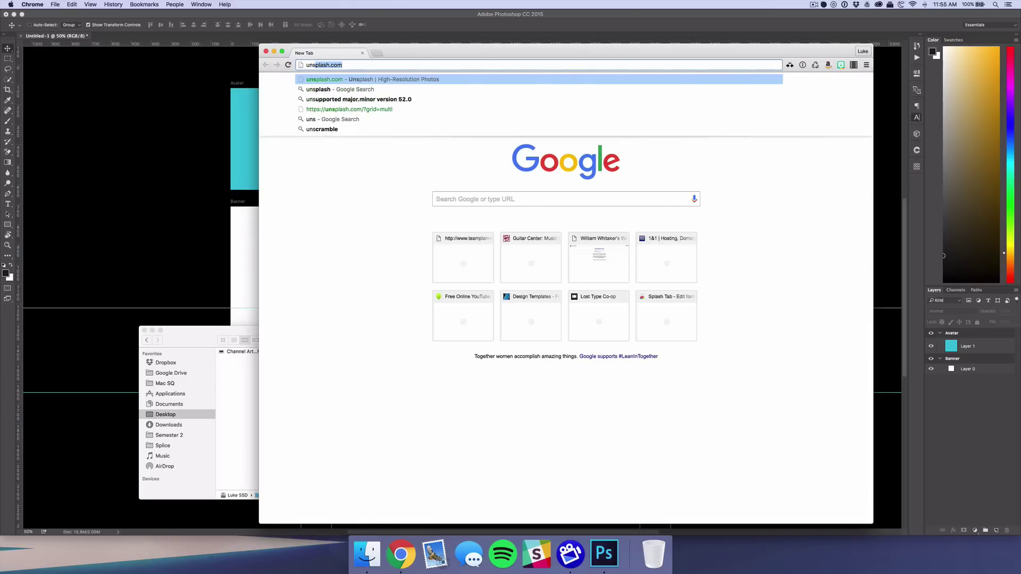
pyautogui.press('Return')
pyautogui.click(145, 331)
pyautogui.click(145, 331)
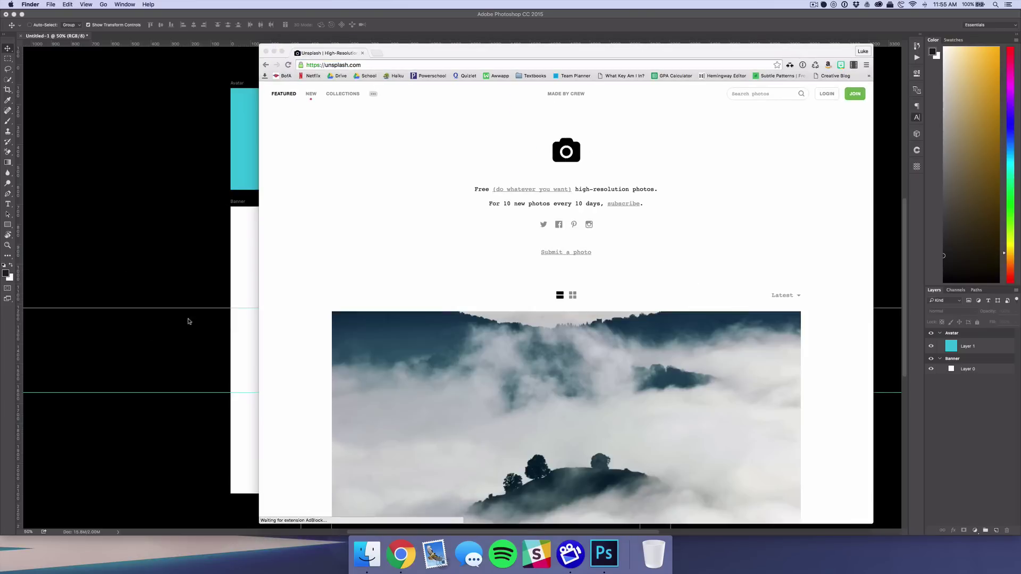
pyautogui.click(438, 287)
pyautogui.click(760, 94)
pyautogui.write('galaxy')
pyautogui.press('Return')
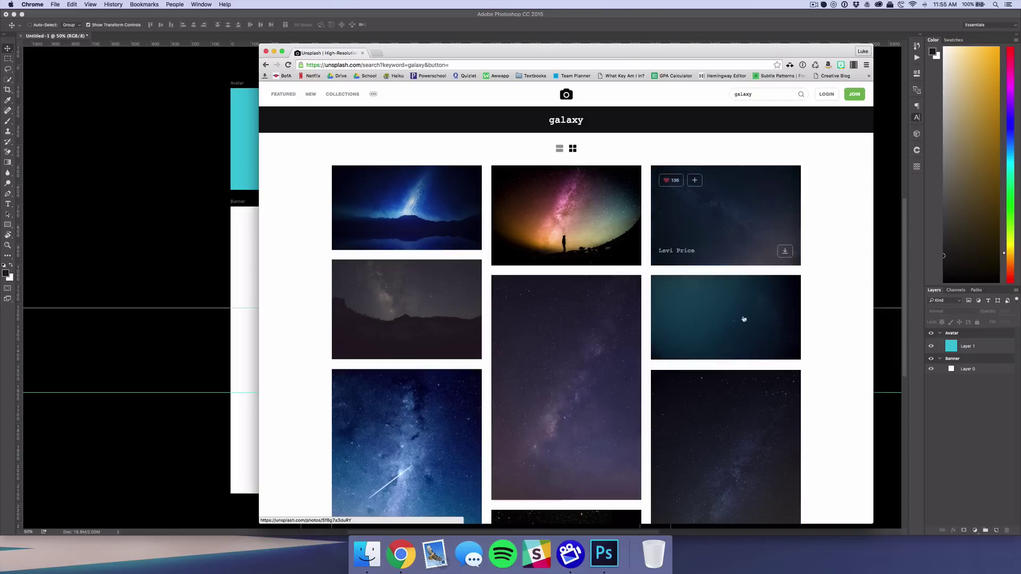
# Step: Bring the teal starfield photo into the Banner artboard and centre it
pyautogui.click(726, 310)
pyautogui.click(842, 95)
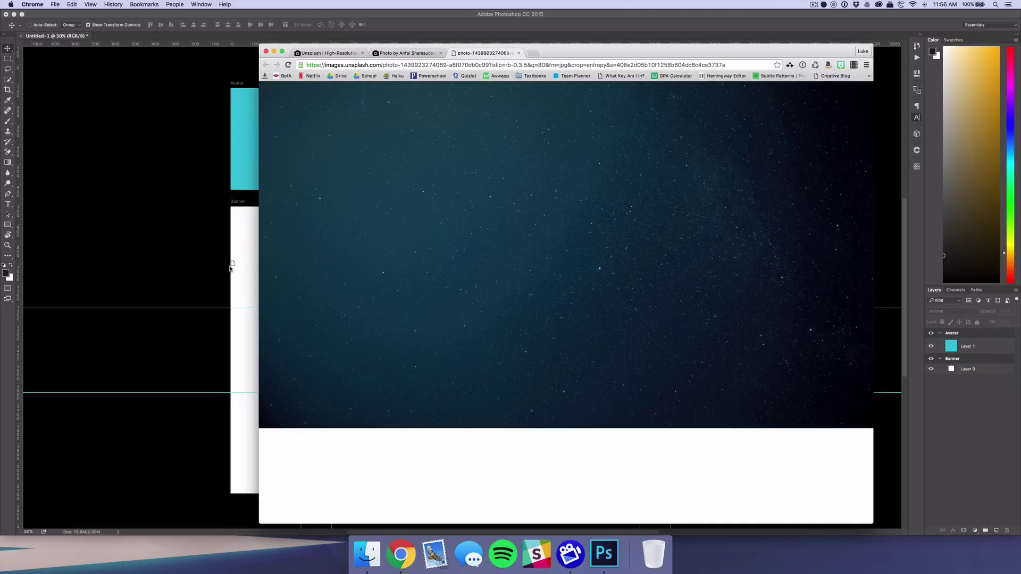
pyautogui.moveTo(166, 280); pyautogui.dragTo(167, 281)
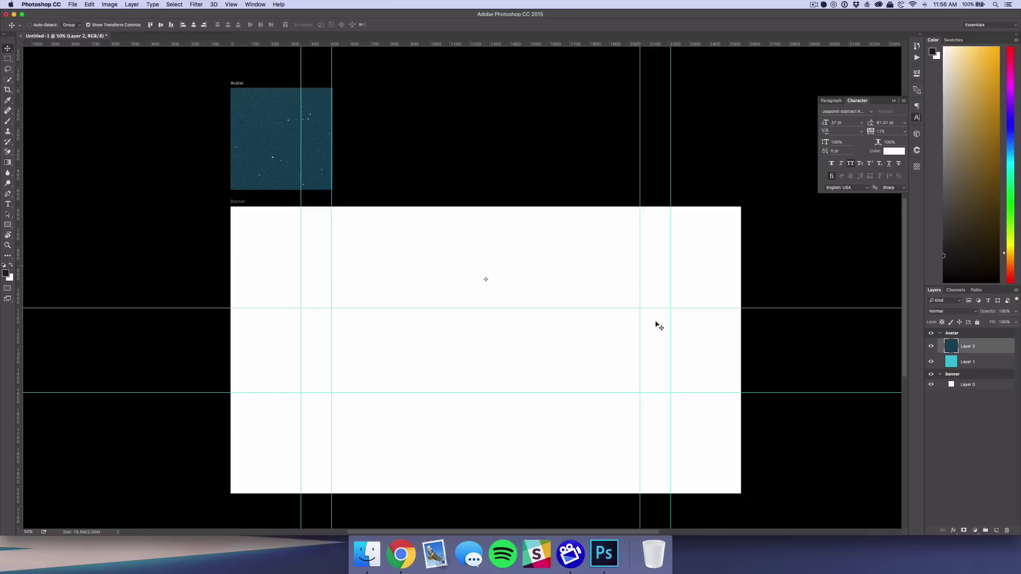
pyautogui.moveTo(963, 349); pyautogui.dragTo(963, 382)
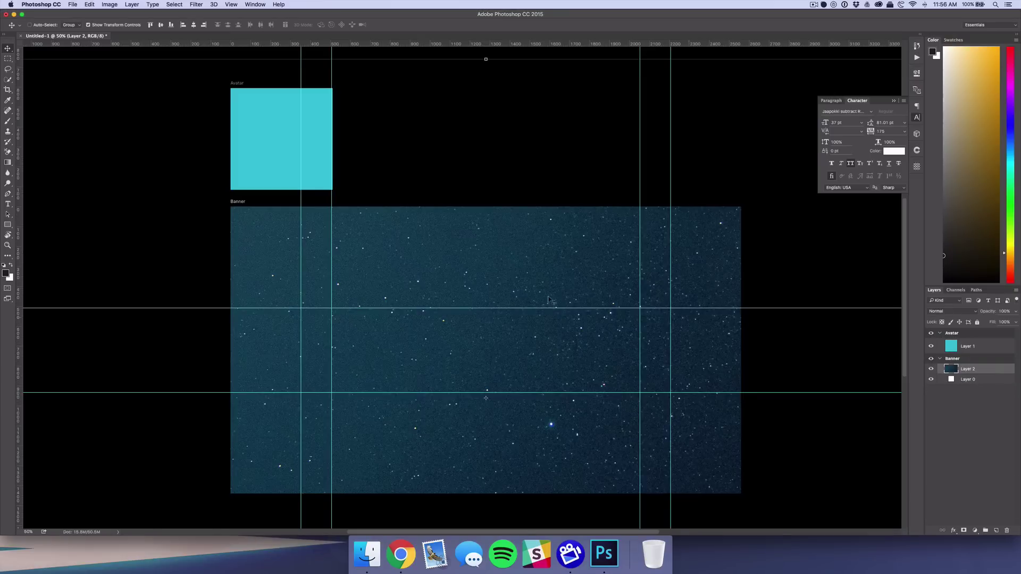
pyautogui.click(162, 27)
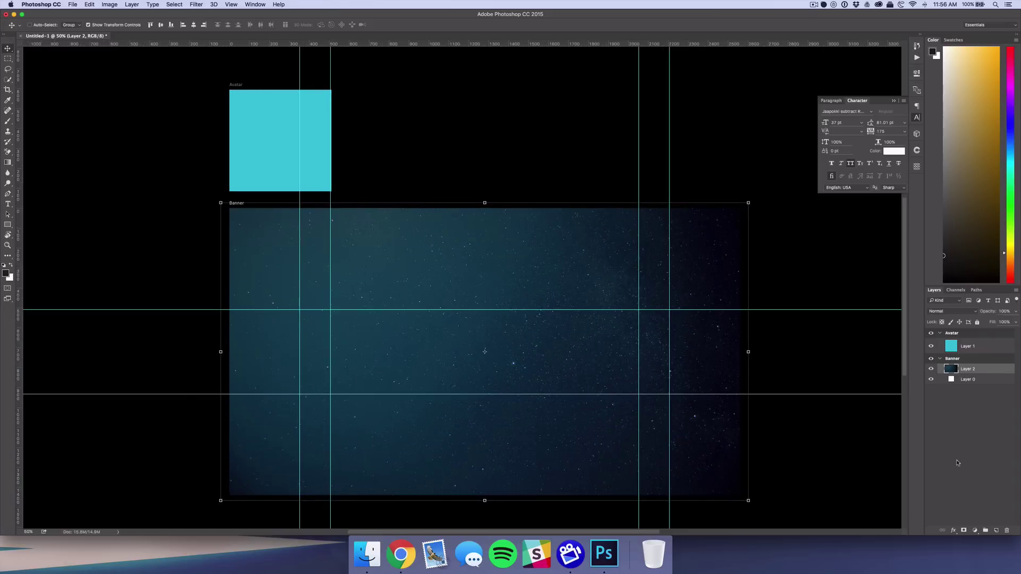
# Step: Add the text 'CUBE CHANNEL' on the Banner artboard
pyautogui.click(990, 462)
pyautogui.press('t')
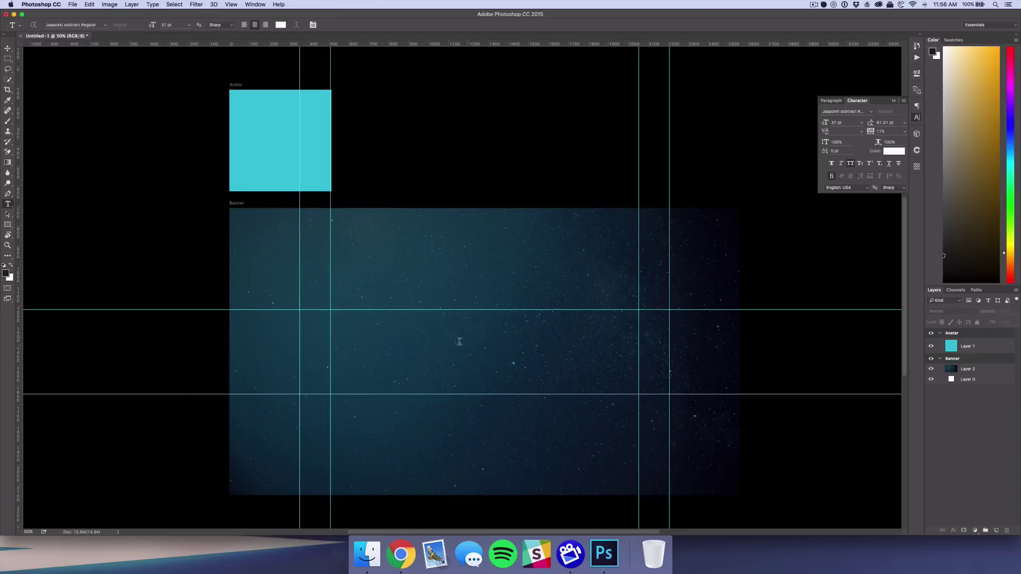
pyautogui.click(447, 355)
pyautogui.write('CUBE CHANNEL')
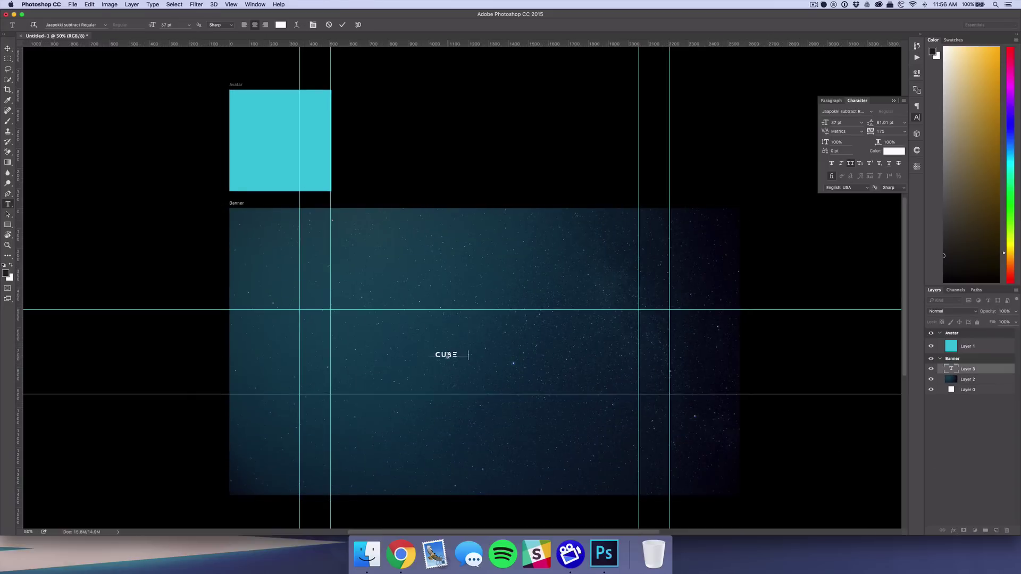
pyautogui.click(342, 24)
# Step: Centre the CUBE CHANNEL text on the Banner and scale it up across the banner
pyautogui.press('v')
pyautogui.click(161, 26)
pyautogui.click(193, 25)
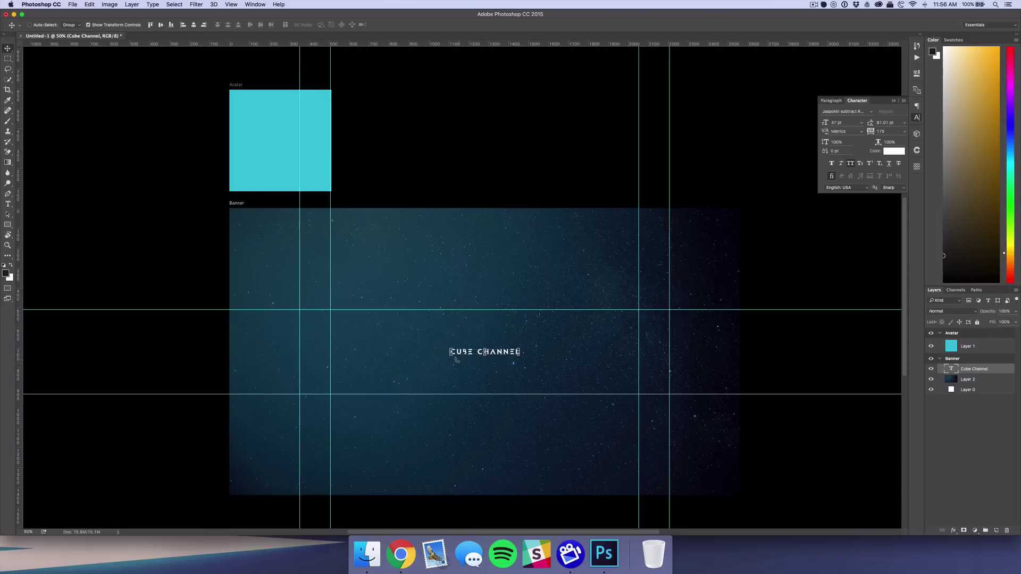
pyautogui.moveTo(416, 338); pyautogui.dragTo(354, 305)
pyautogui.press('Return')
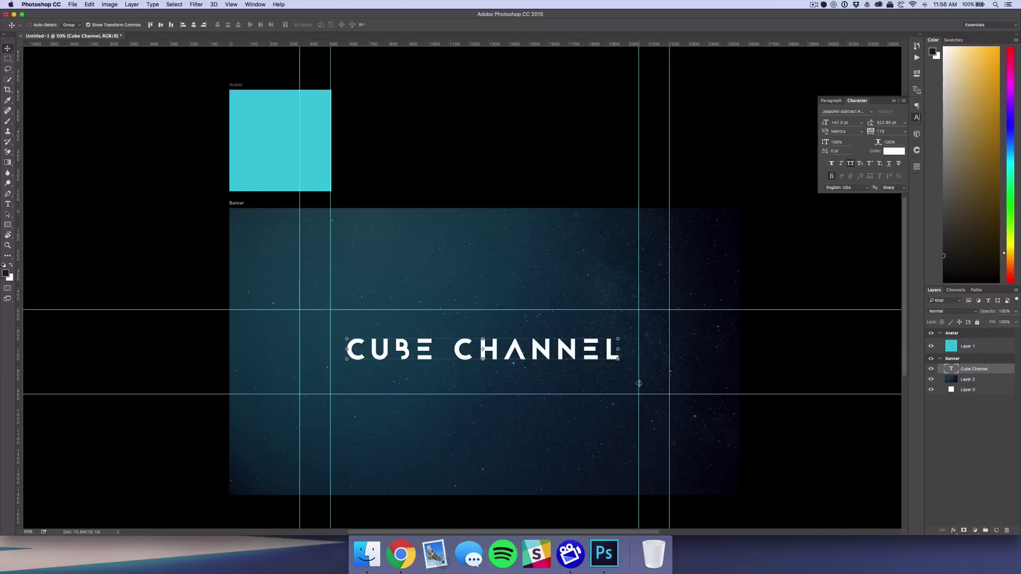
pyautogui.click(975, 466)
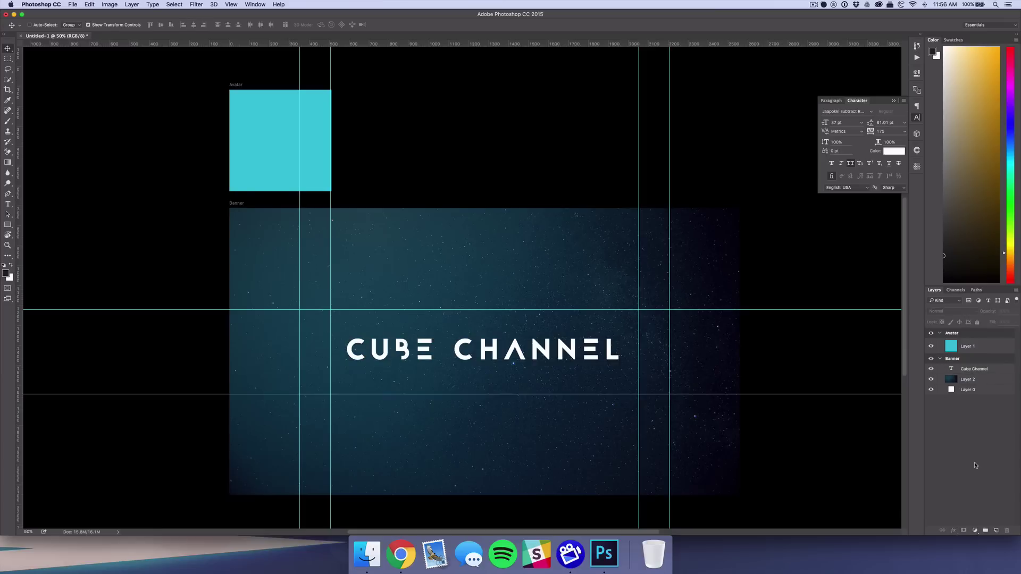
# Step: Set the Cube Channel text layer to Overlay blending, duplicate it, and remove the extra copy
pyautogui.click(973, 371)
pyautogui.click(952, 313)
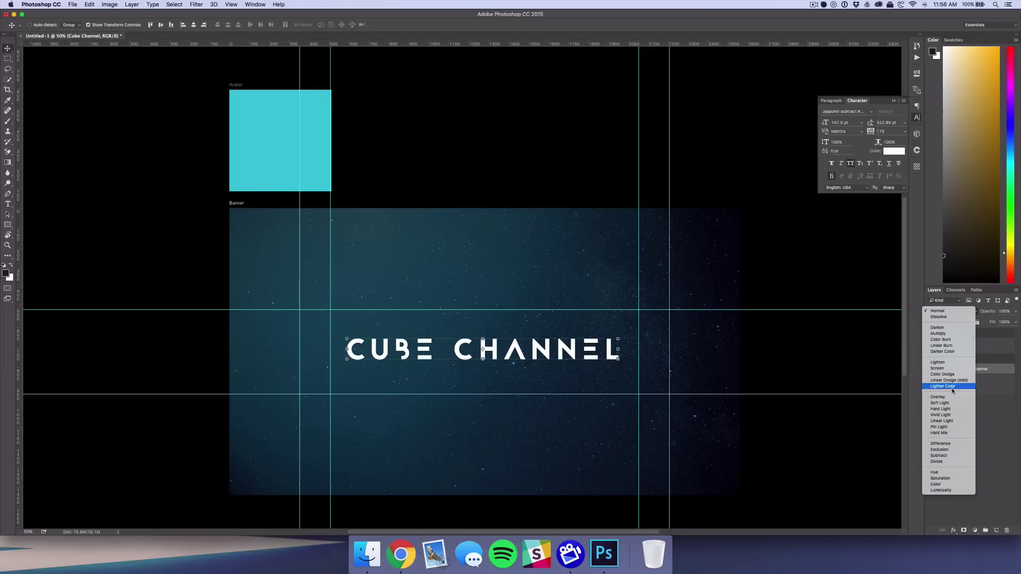
pyautogui.click(952, 396)
pyautogui.click(951, 420)
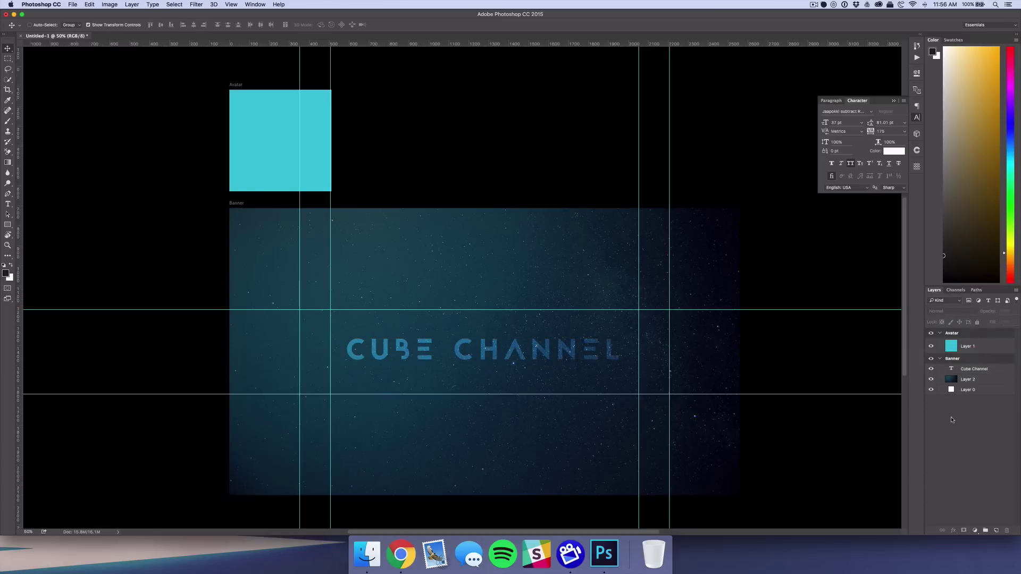
pyautogui.click(964, 370)
pyautogui.press('super+j')
pyautogui.press('super+j')
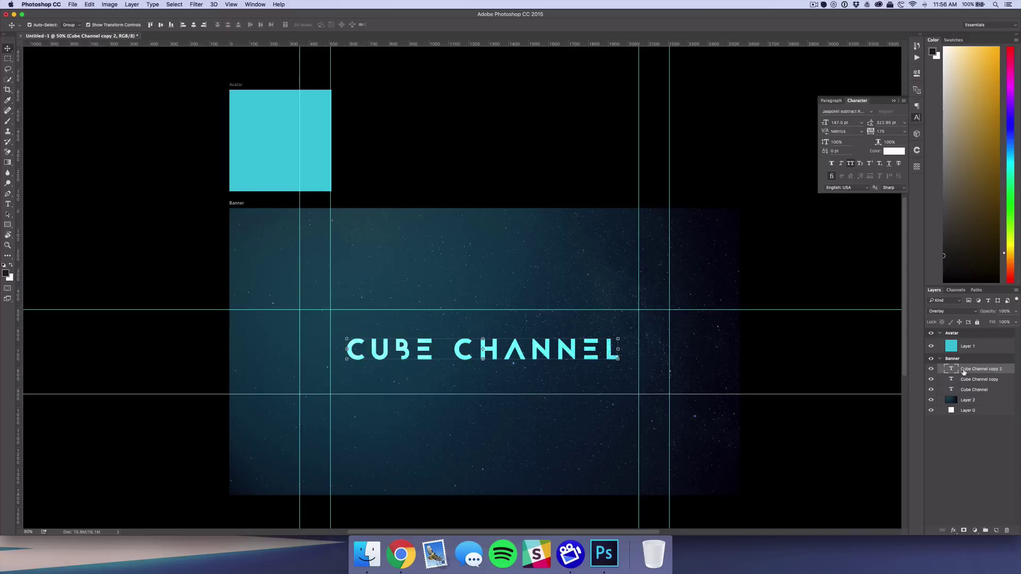
pyautogui.press('BackSpace')
pyautogui.click(975, 413)
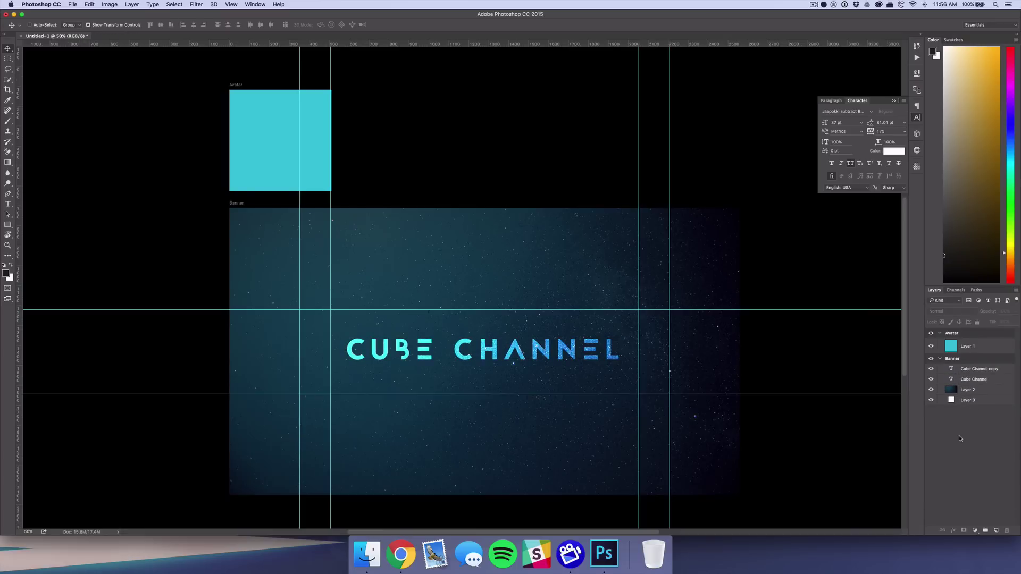
# Step: Duplicate the starfield background into the Avatar artboard, replacing its cyan fill layer
pyautogui.scroll(2, 312, 173)
pyautogui.hscroll(-4, 312, 174)
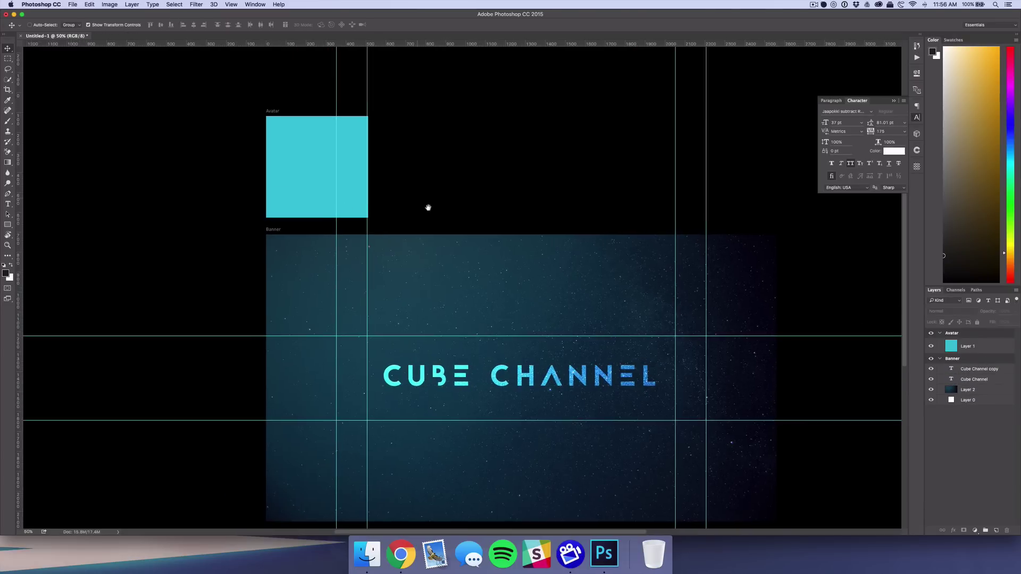
pyautogui.scroll(2, 528, 266)
pyautogui.hscroll(-3, 528, 265)
pyautogui.click(965, 389)
pyautogui.press('super+j')
pyautogui.moveTo(967, 390); pyautogui.dragTo(968, 356)
pyautogui.click(968, 346)
pyautogui.press('Delete')
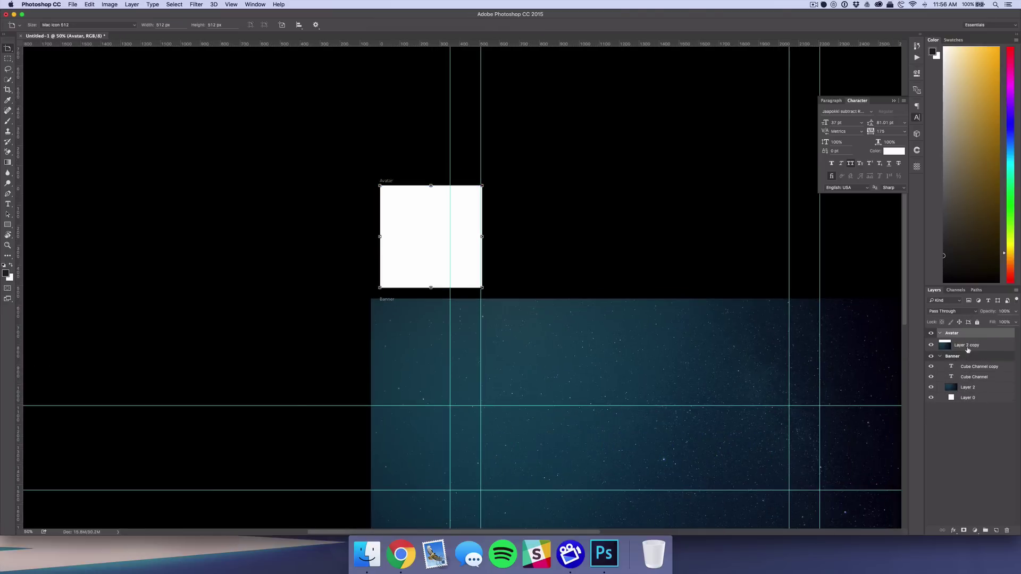
pyautogui.click(968, 346)
pyautogui.press('v')
pyautogui.moveTo(718, 189); pyautogui.dragTo(668, 139)
pyautogui.press('super+1')
# Step: Copy the Cube Channel text into the Avatar as CUBE stacked CU/BE, enlarged about 162%
pyautogui.click(967, 371)
pyautogui.press('super+j')
pyautogui.moveTo(978, 370); pyautogui.dragTo(973, 344)
pyautogui.moveTo(791, 415); pyautogui.dragTo(582, 219)
pyautogui.press('t')
pyautogui.tripleClick(481, 208)
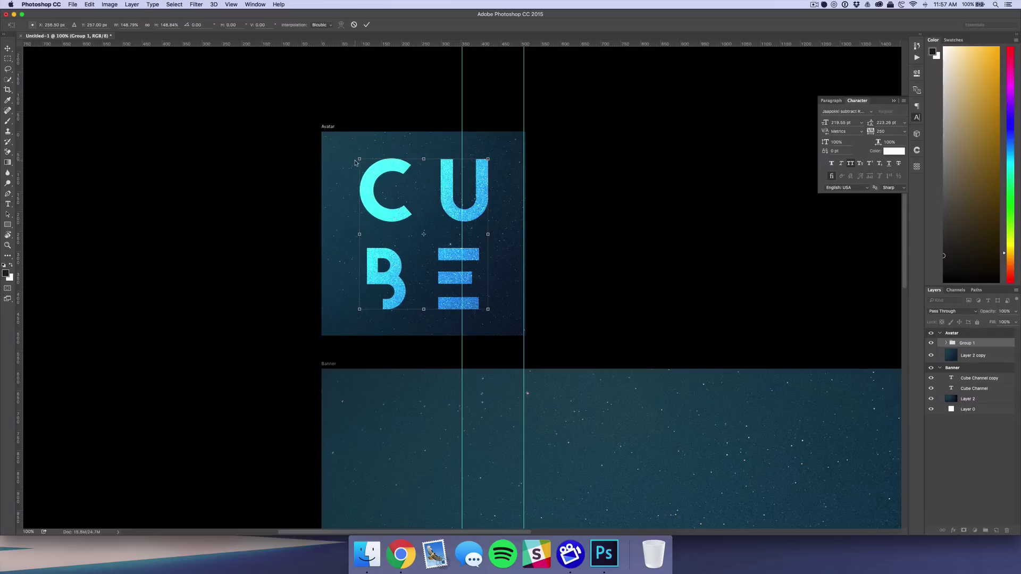
pyautogui.press('v')
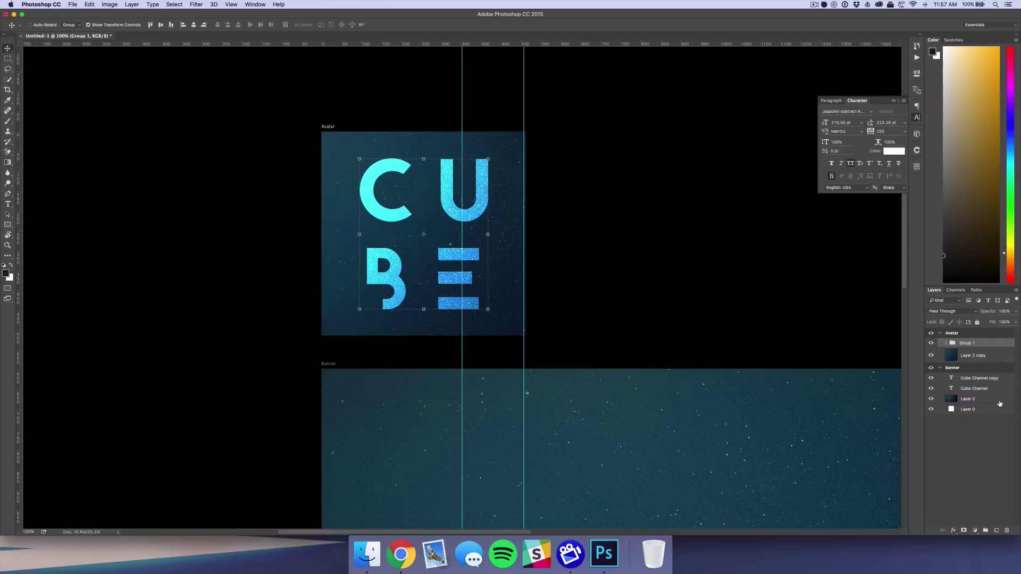
pyautogui.click(997, 436)
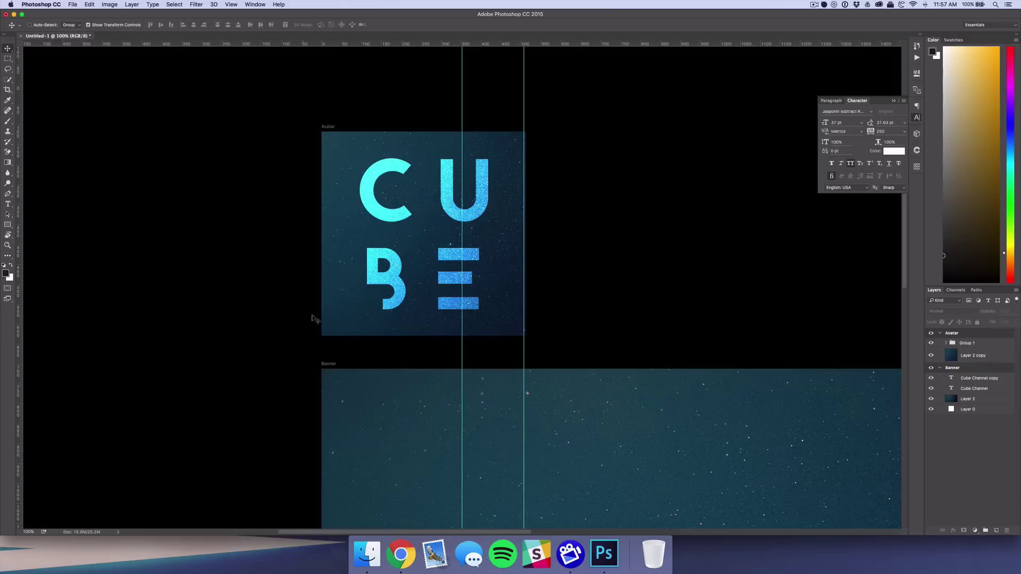
# Step: Add a new layer with a 512×512 px rectangle aligned to the artboard's top-left
pyautogui.click(980, 343)
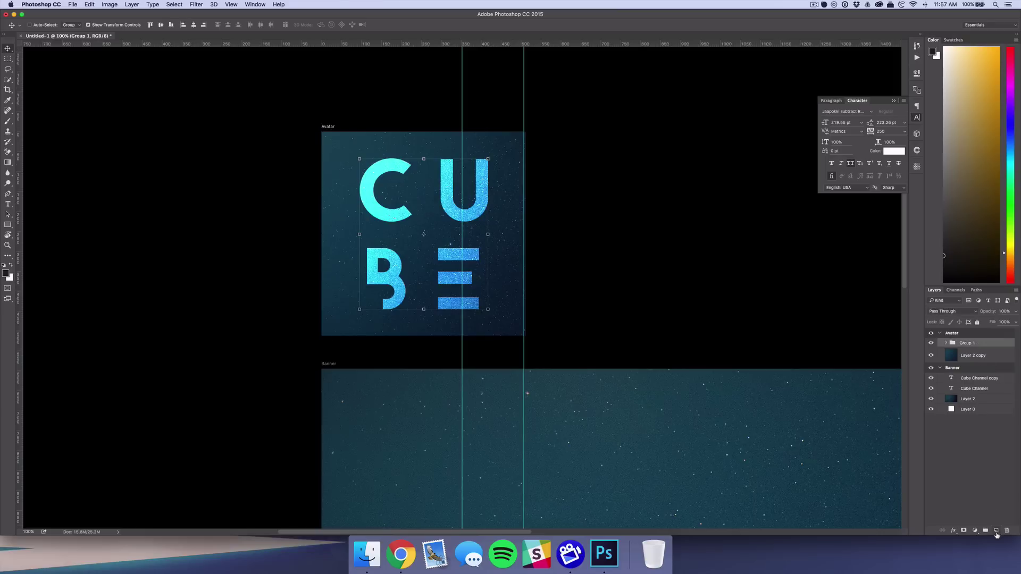
pyautogui.click(996, 531)
pyautogui.click(5, 225)
pyautogui.click(340, 139)
pyautogui.write('512')
pyautogui.press('Tab')
pyautogui.write('512')
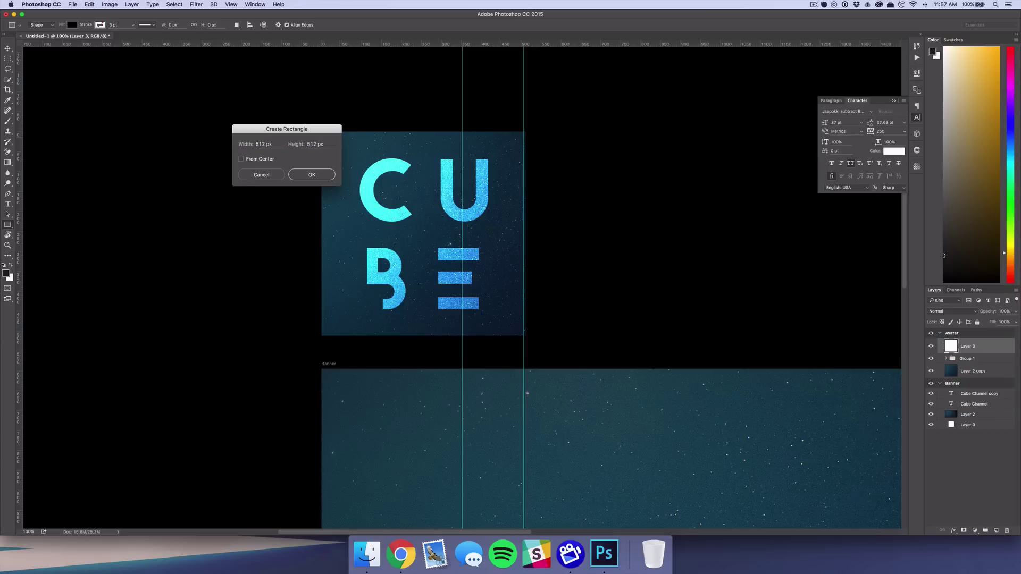
pyautogui.press('Return')
pyautogui.press('v')
pyautogui.click(160, 25)
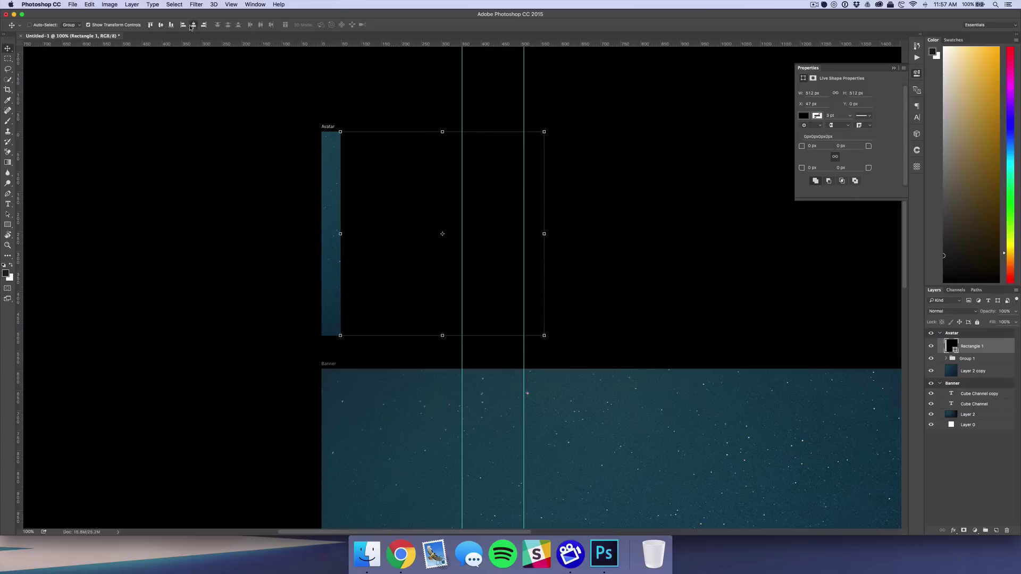
pyautogui.click(192, 25)
# Step: Give the square no fill and a white 25-width stroke to frame CUBE
pyautogui.press('u')
pyautogui.click(72, 25)
pyautogui.click(37, 40)
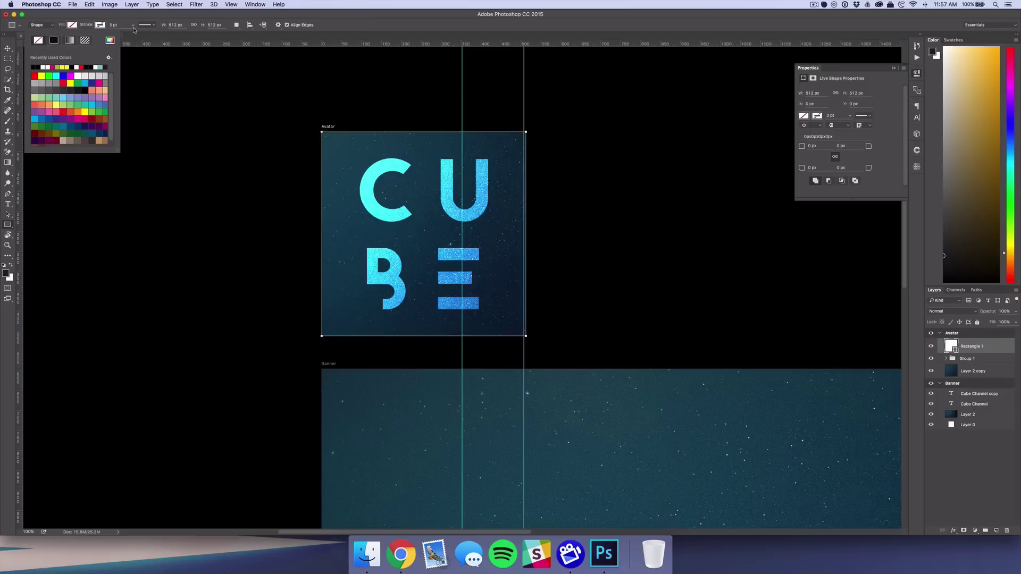
pyautogui.click(101, 25)
pyautogui.click(106, 75)
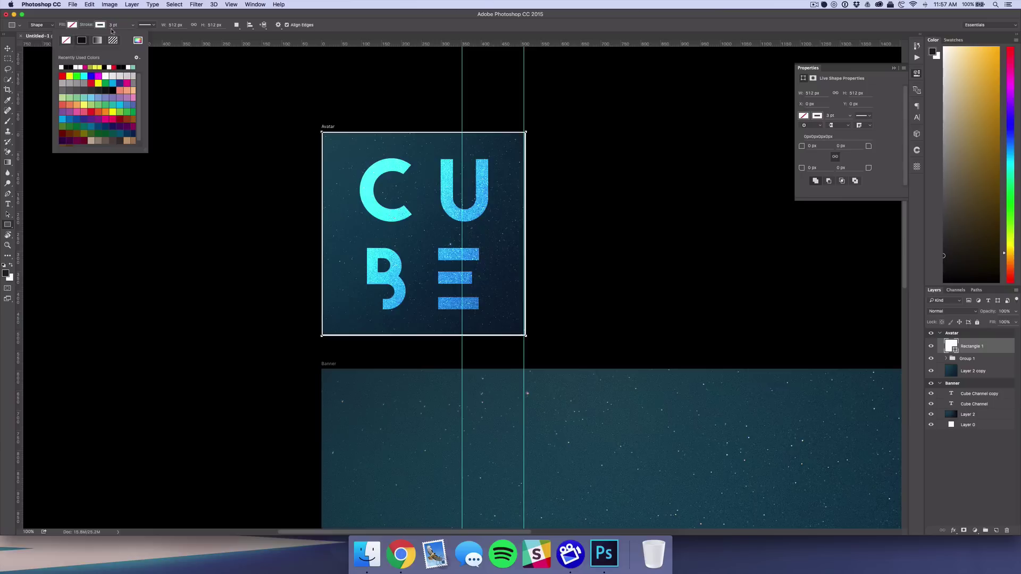
pyautogui.click(111, 25)
pyautogui.write('25')
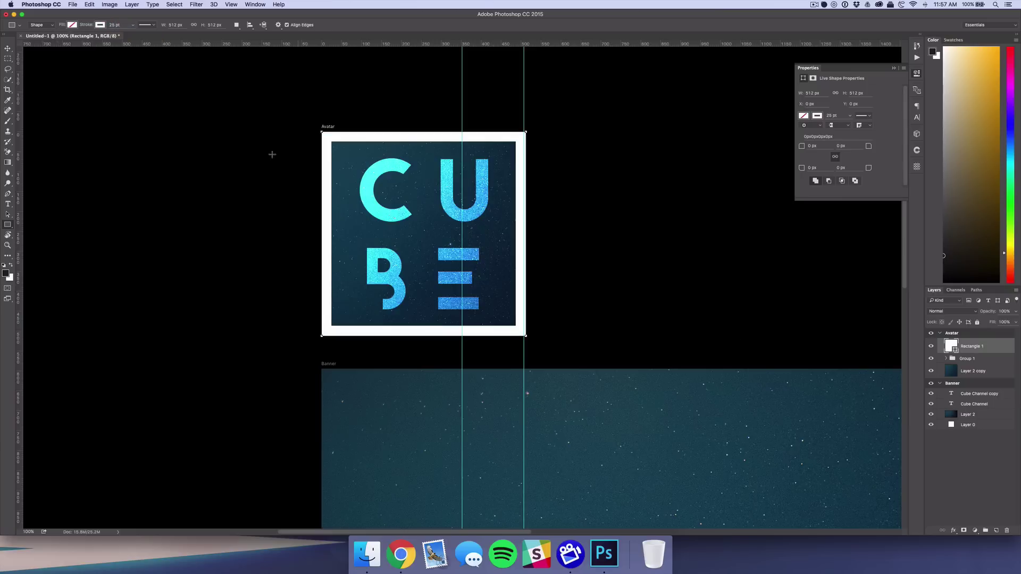
pyautogui.press('Return')
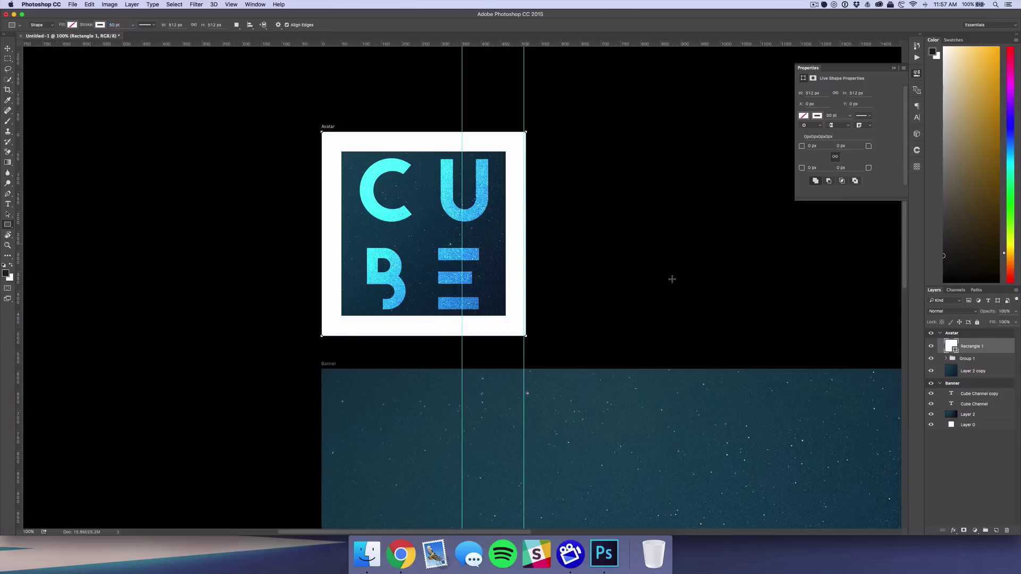
pyautogui.click(973, 468)
pyautogui.click(947, 359)
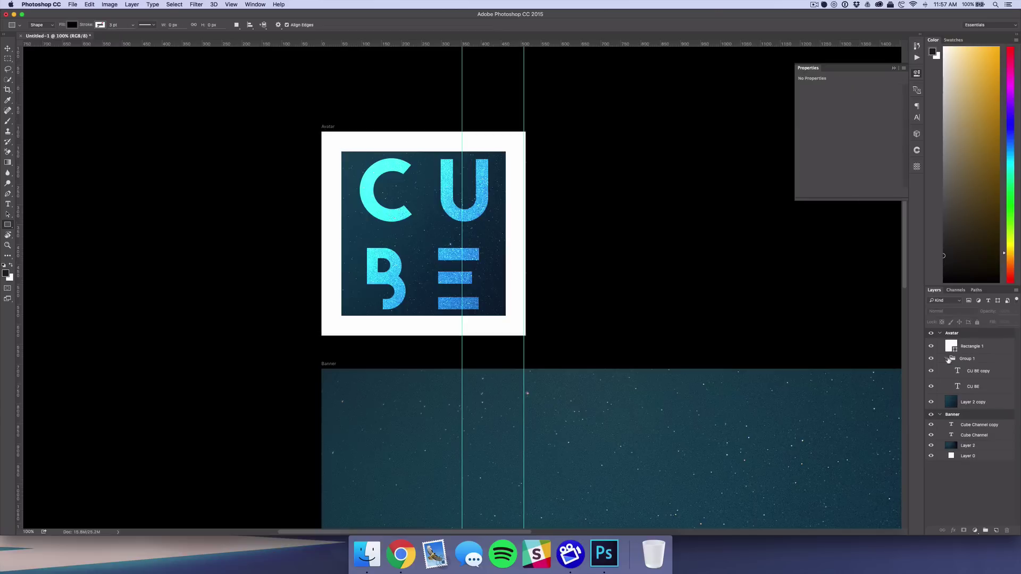
# Step: Set tracking to 500 on all text of the CU BE copy layer
pyautogui.click(964, 370)
pyautogui.press('t')
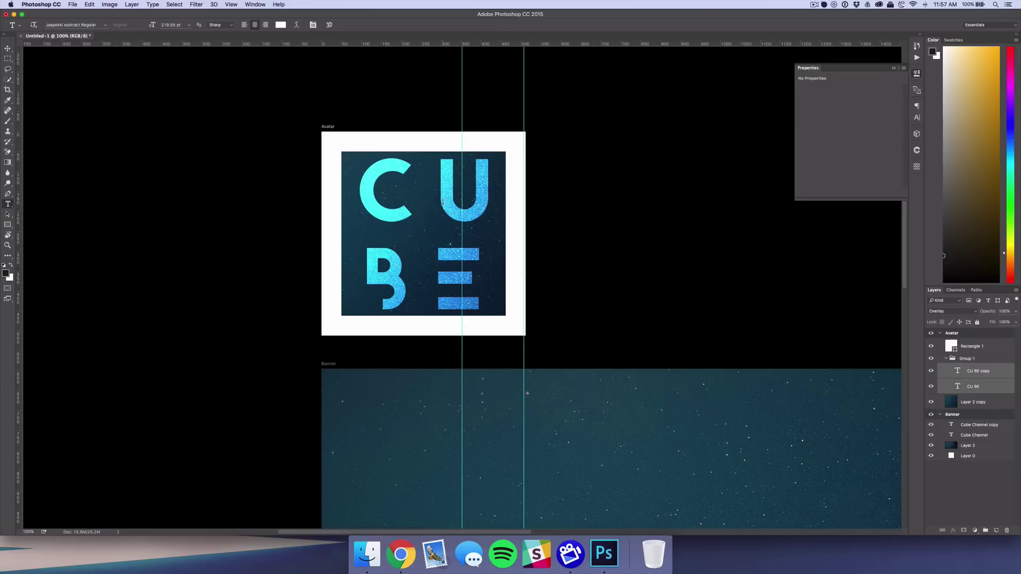
pyautogui.click(442, 202)
pyautogui.hotkey('ctrl', 'a')
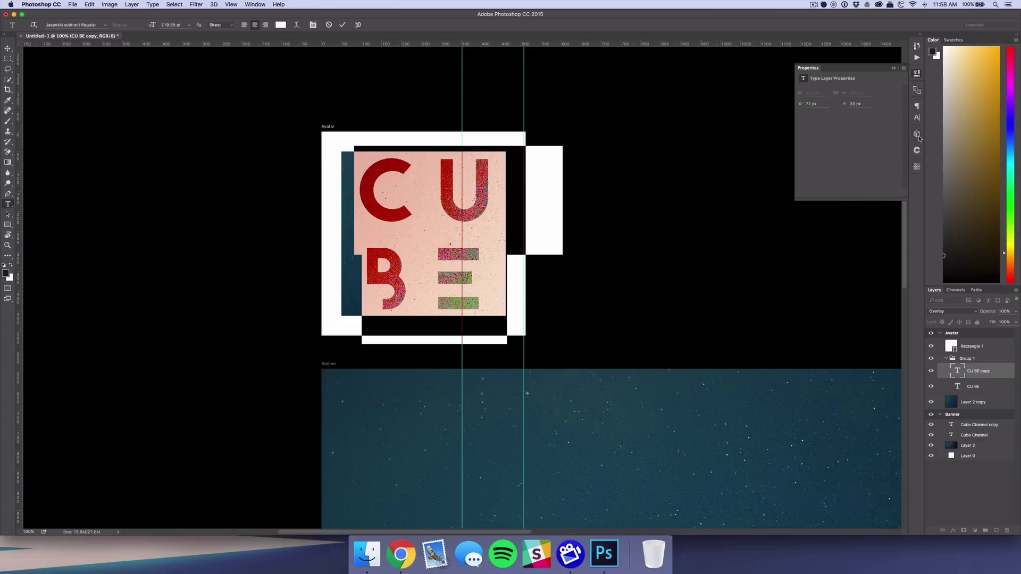
pyautogui.click(916, 117)
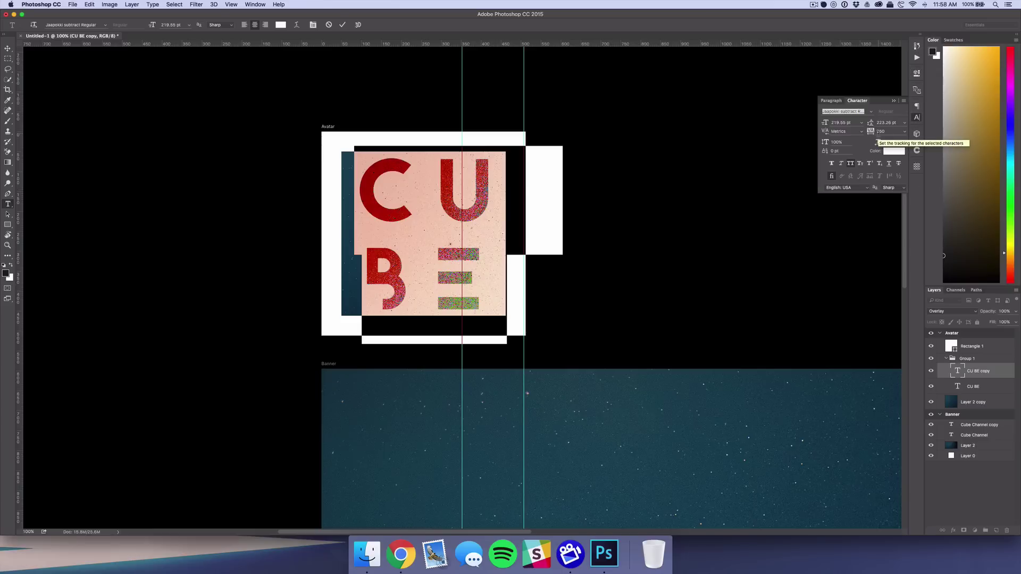
pyautogui.moveTo(872, 132); pyautogui.dragTo(893, 131)
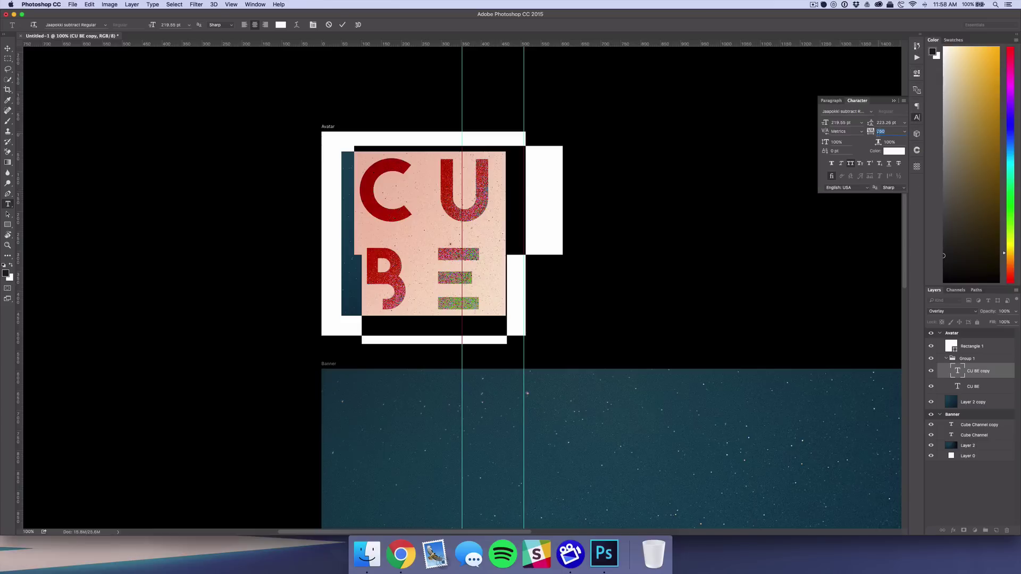
pyautogui.write('500')
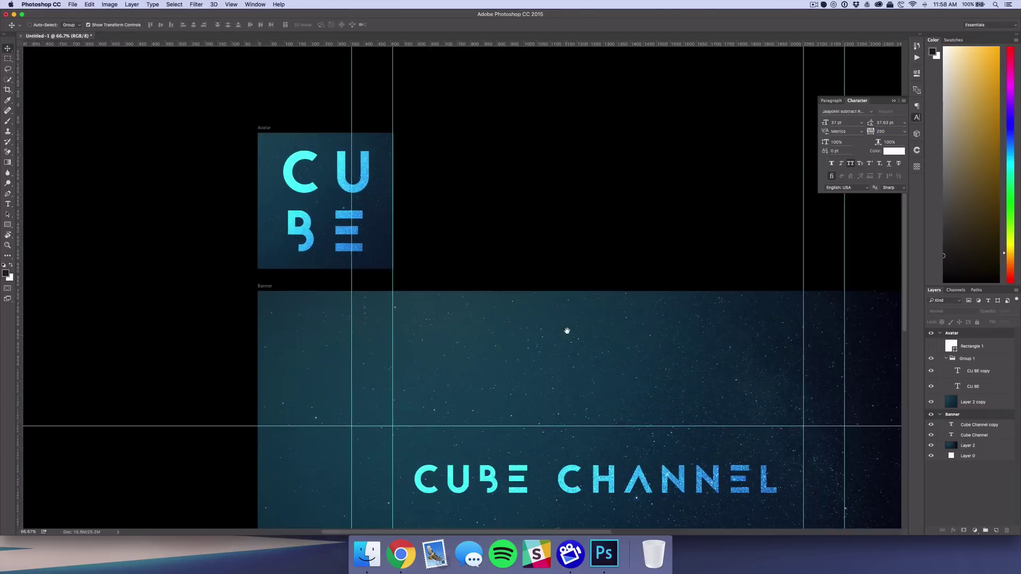
pyautogui.scroll(-5, 568, 333)
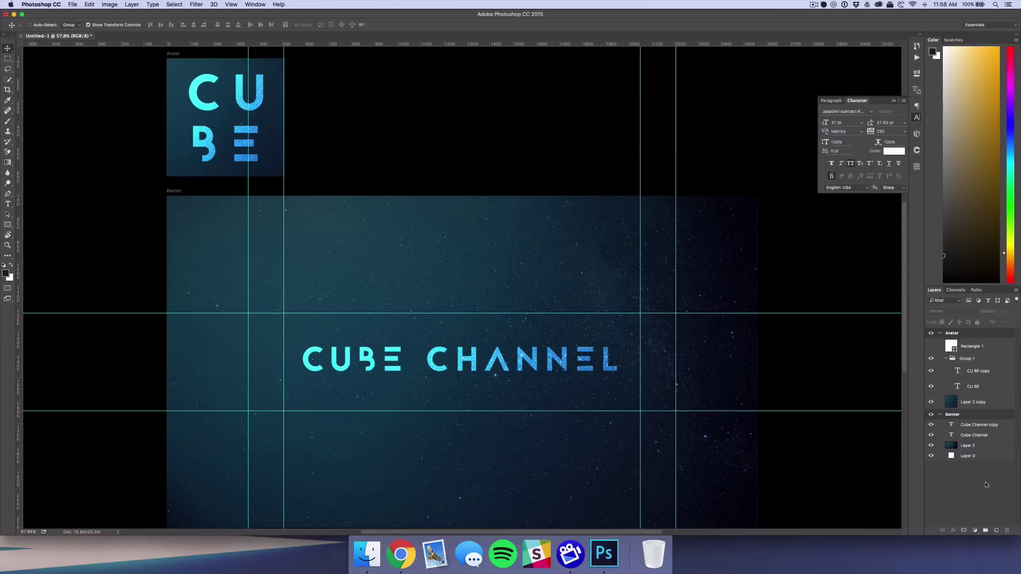
# Step: Run File > Export > Artboards to Files with Desktop destination and PNG-24 file type
pyautogui.click(76, 4)
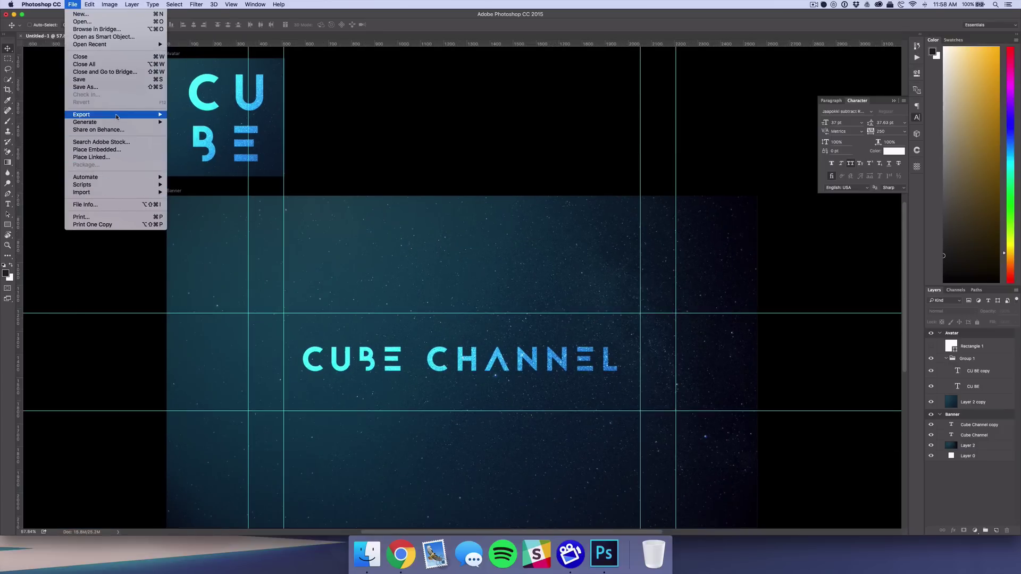
pyautogui.moveTo(117, 114)
pyautogui.click(213, 162)
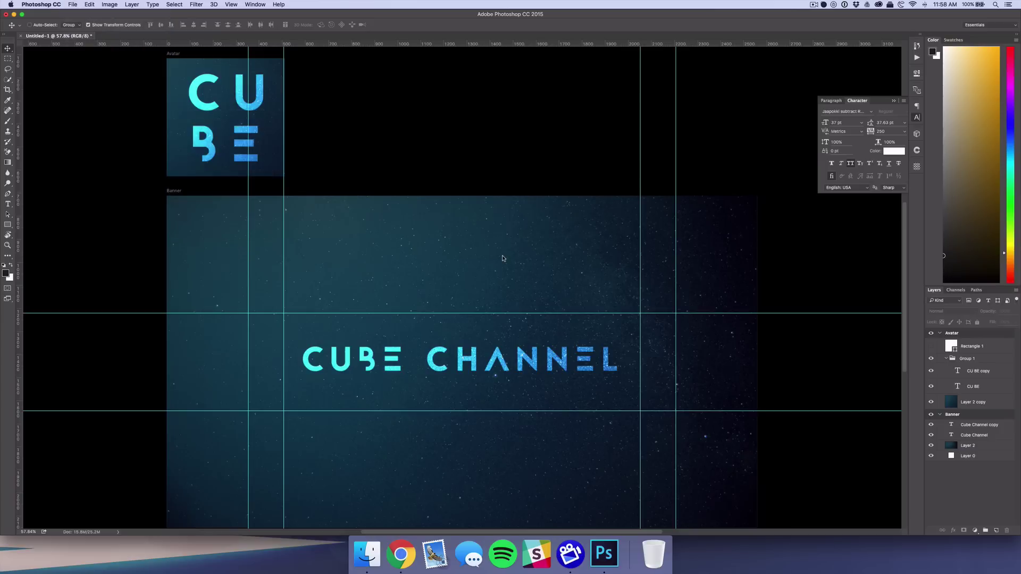
pyautogui.click(572, 237)
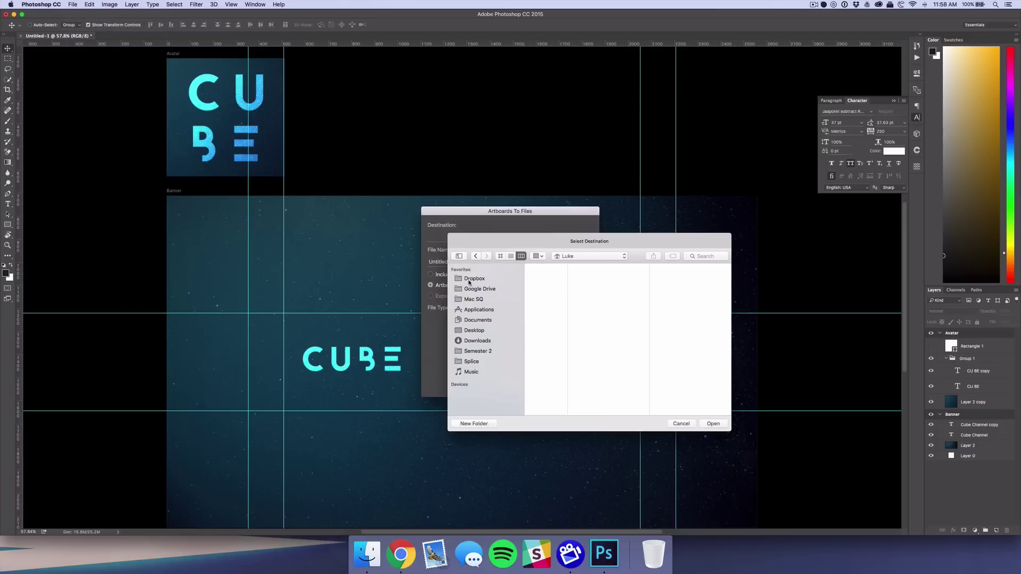
pyautogui.click(473, 331)
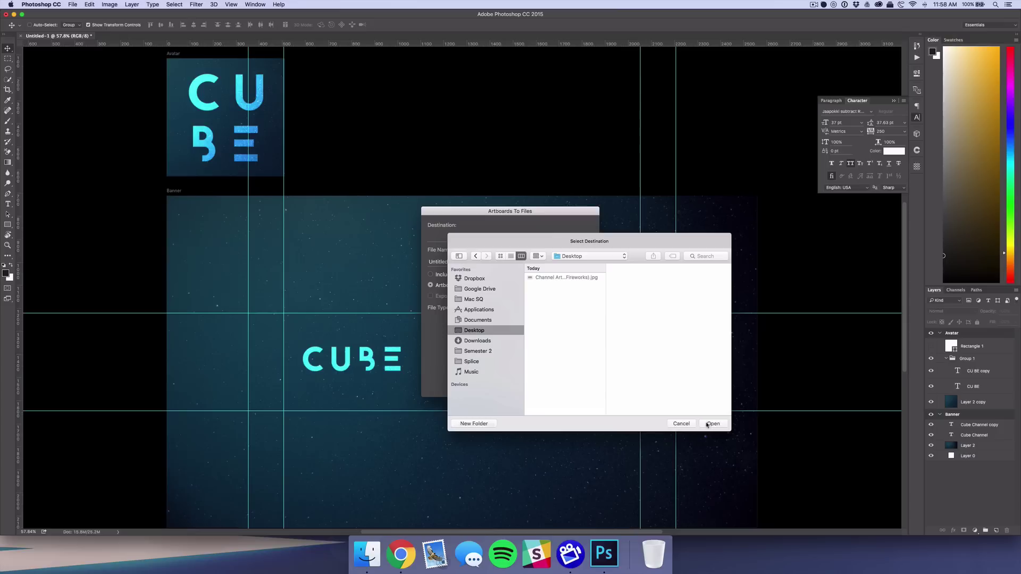
pyautogui.click(706, 424)
pyautogui.click(479, 307)
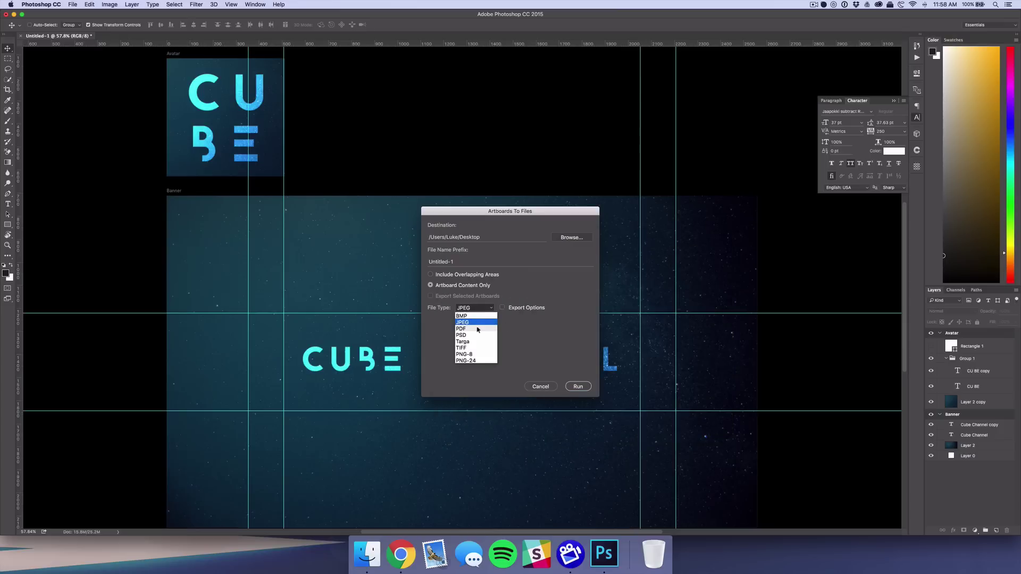
pyautogui.click(470, 360)
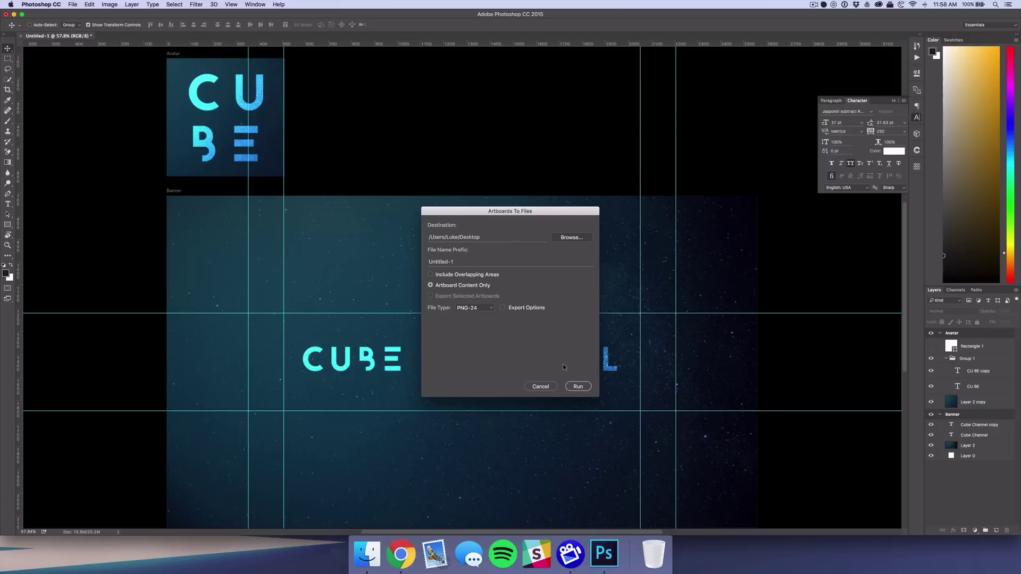
pyautogui.click(576, 384)
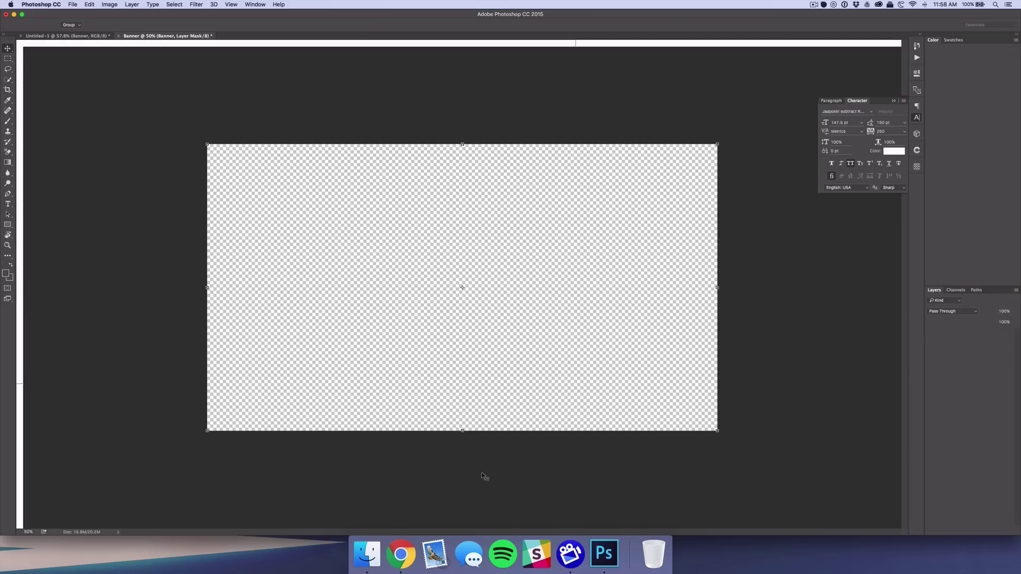
pyautogui.press('Return')
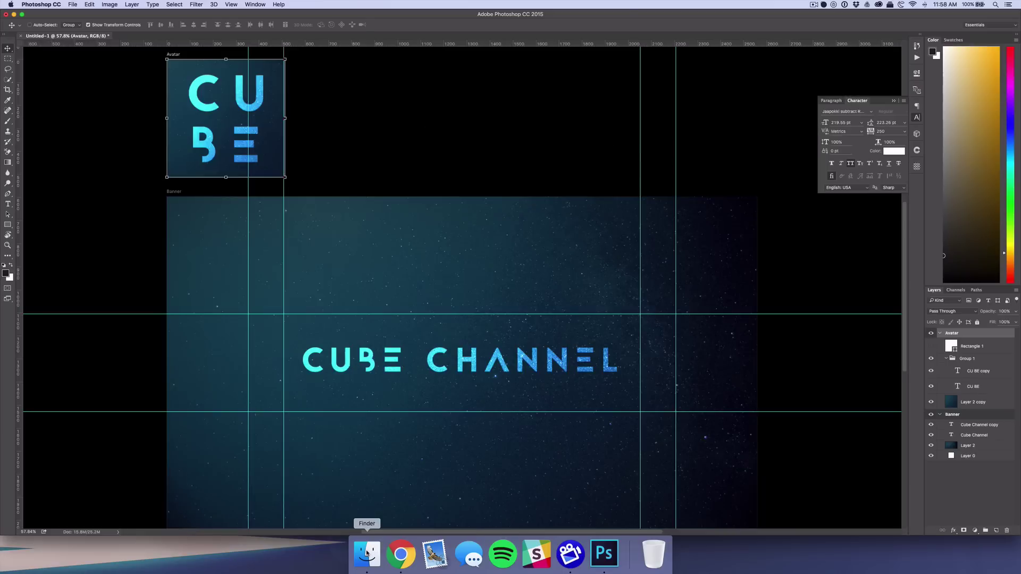